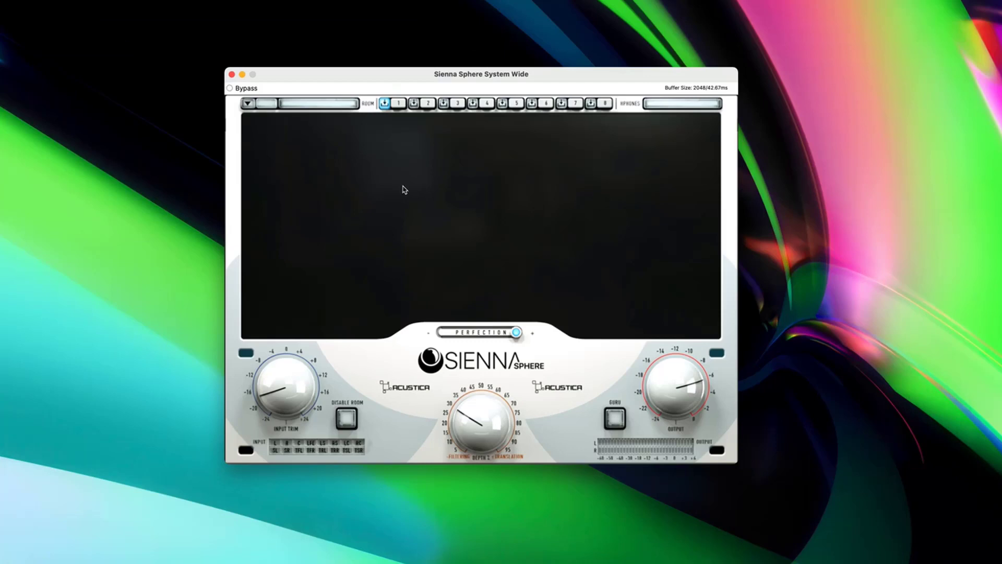
Browse the speaker-format presets and load the S02 Studio: Experimental Studio GINEAH (Sub) Surround Sync room
left_click(261, 108)
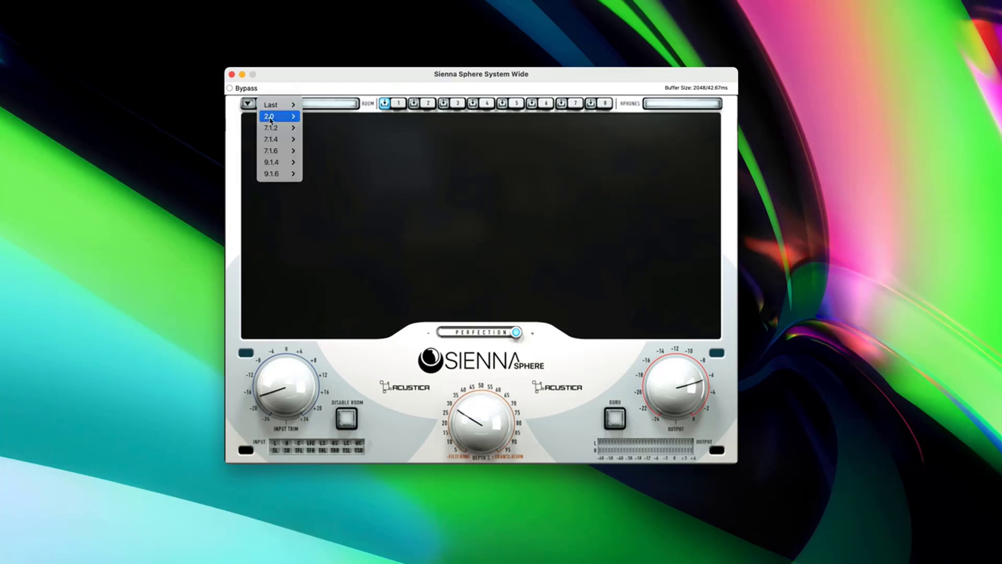
mouse_move(291, 167)
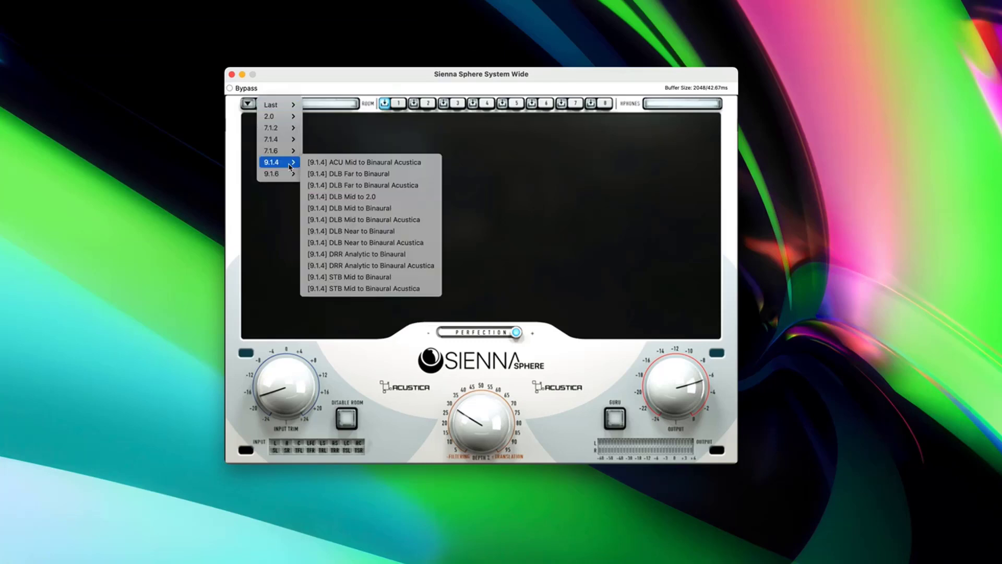
mouse_move(290, 117)
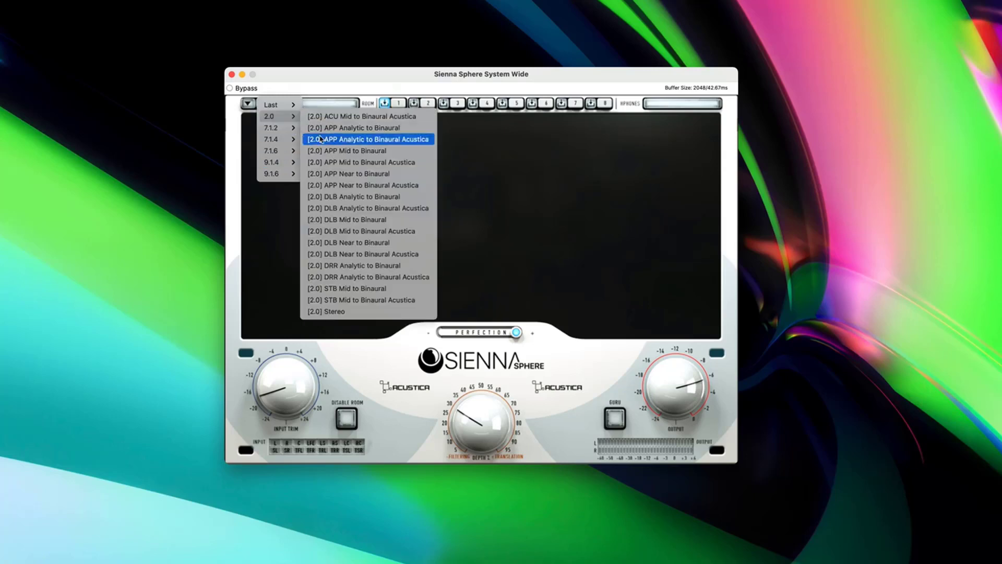
mouse_move(288, 143)
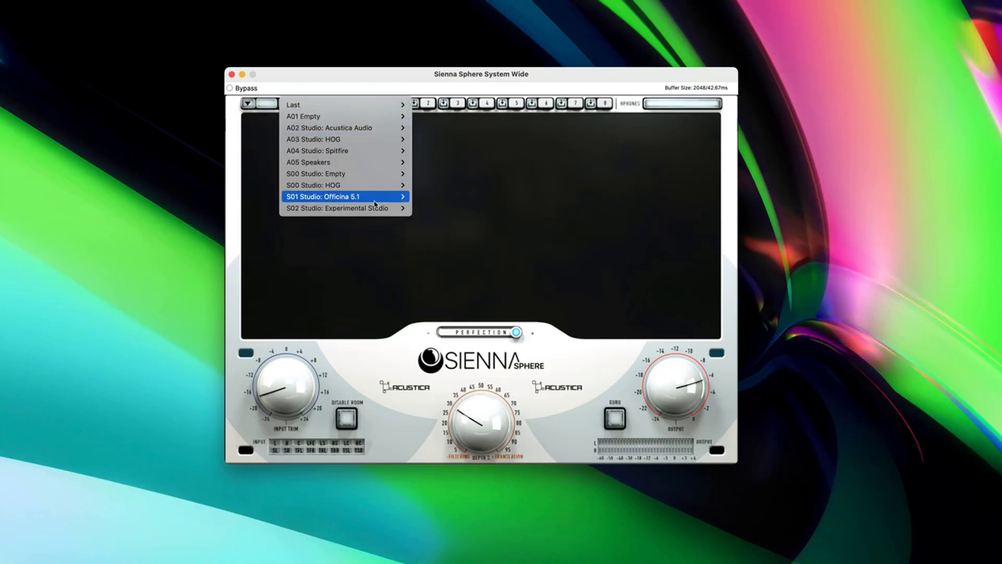
mouse_move(377, 202)
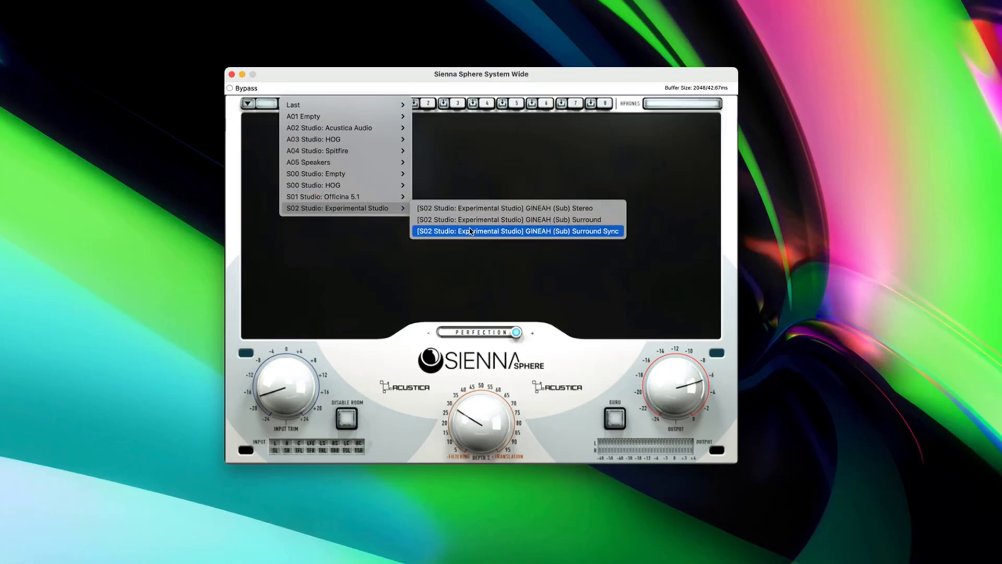
left_click(471, 231)
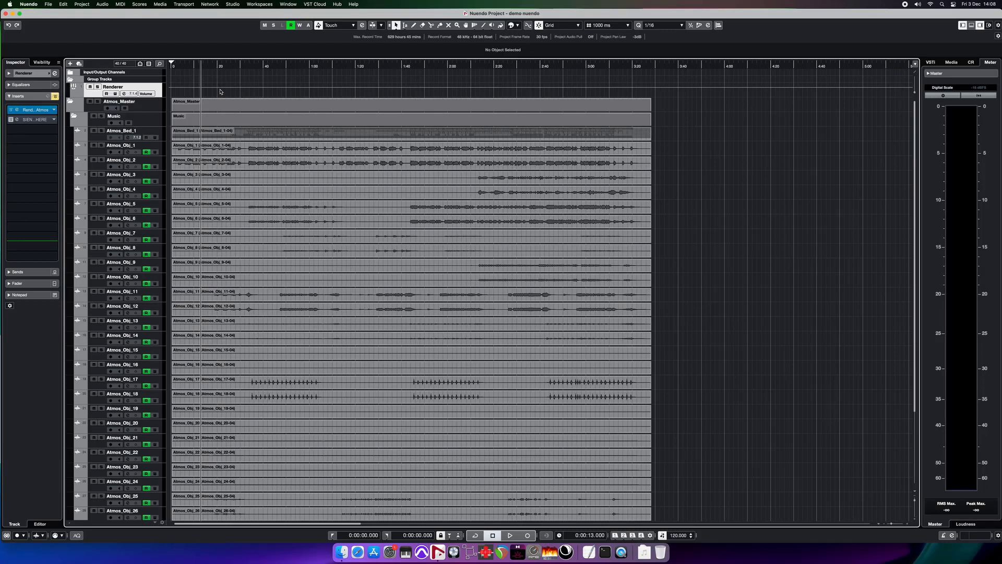
Open the Renderer for Dolby Atmos on the Renderer track and select 7.1.4 as its output format
left_click(17, 109)
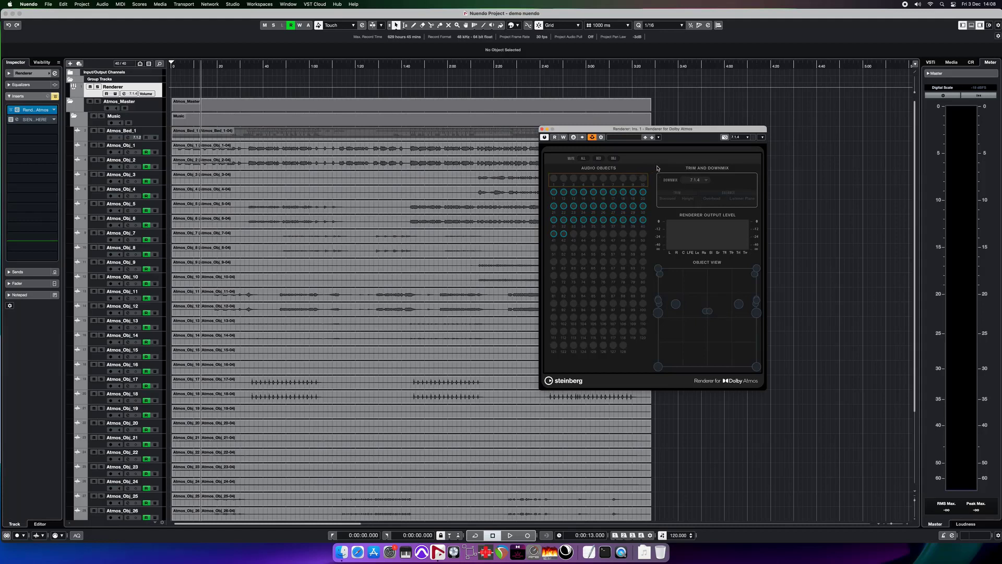
left_click(697, 180)
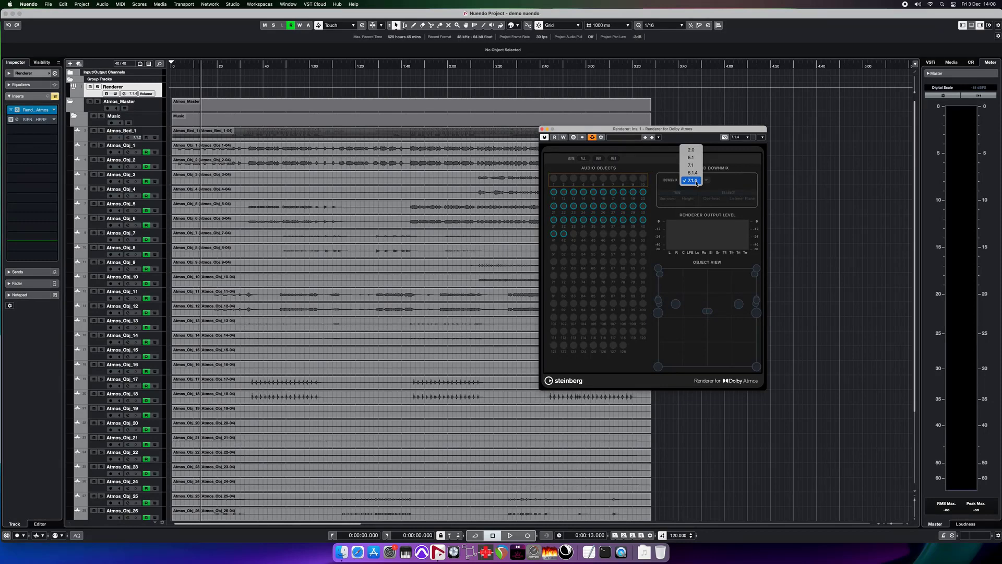
left_click(694, 181)
Open the Sienna Sphere insert on the Renderer track and load the [04 - 7.1.4] ACU Acustica 3D ATM preset
left_click(34, 119)
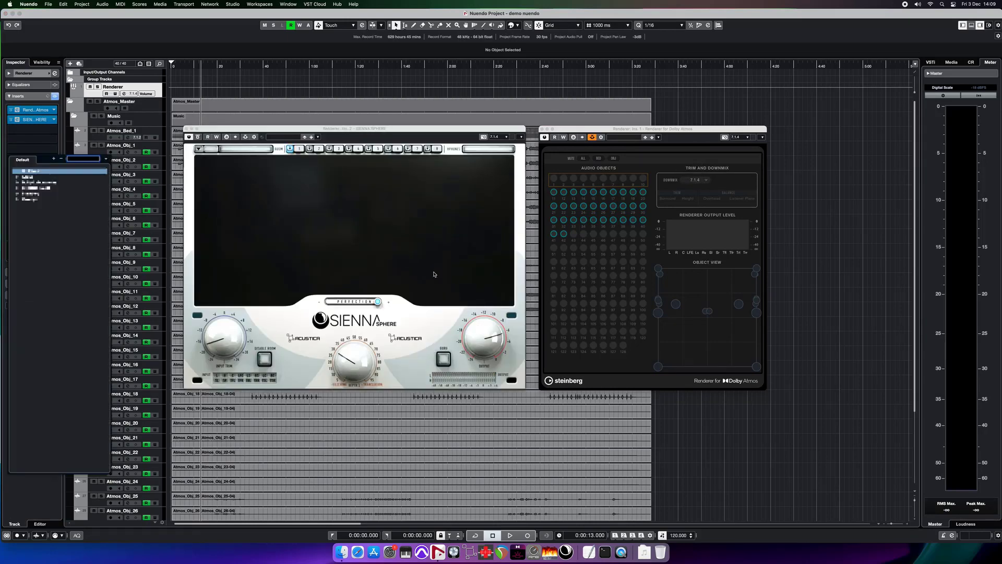
left_click(314, 128)
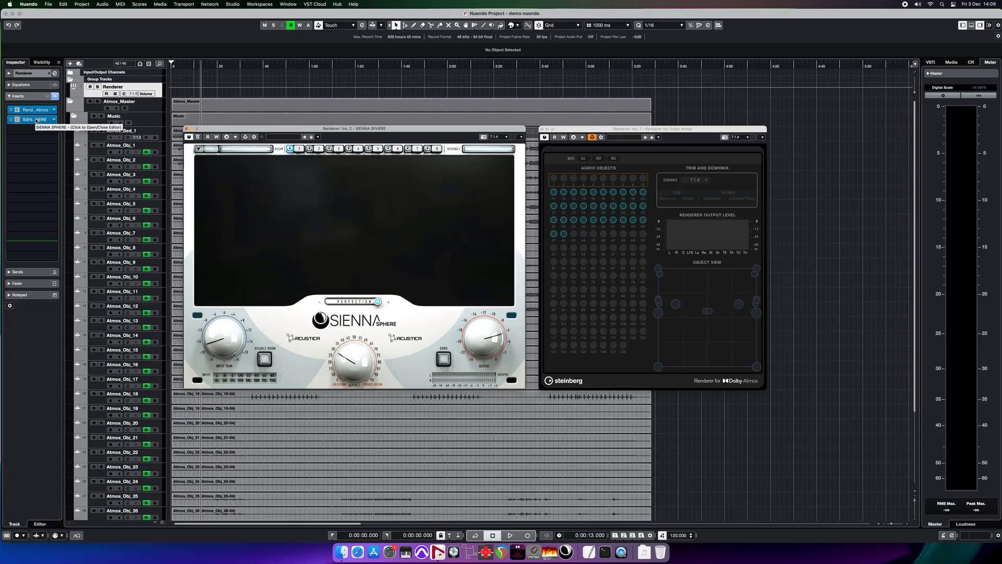
left_click(197, 149)
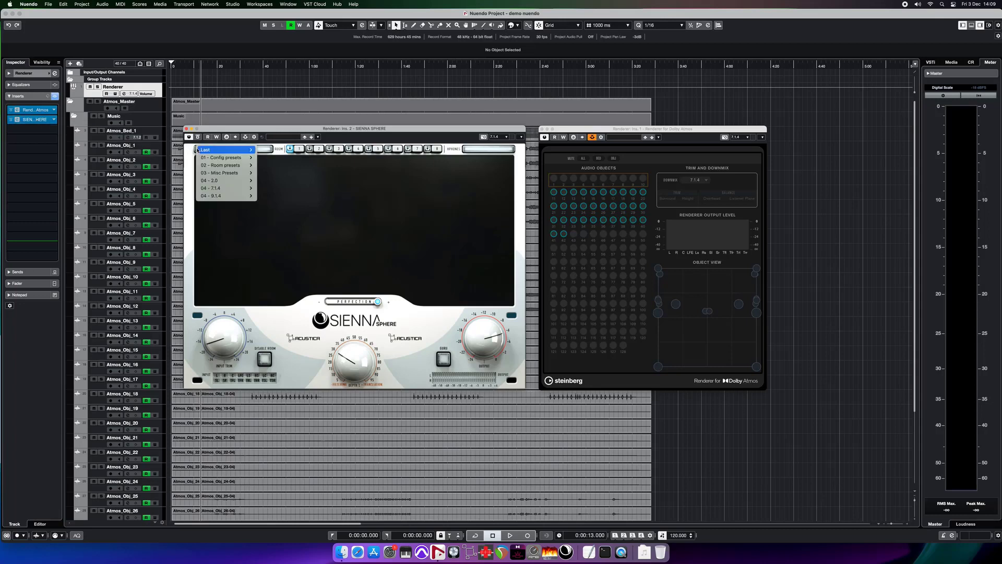
mouse_move(220, 189)
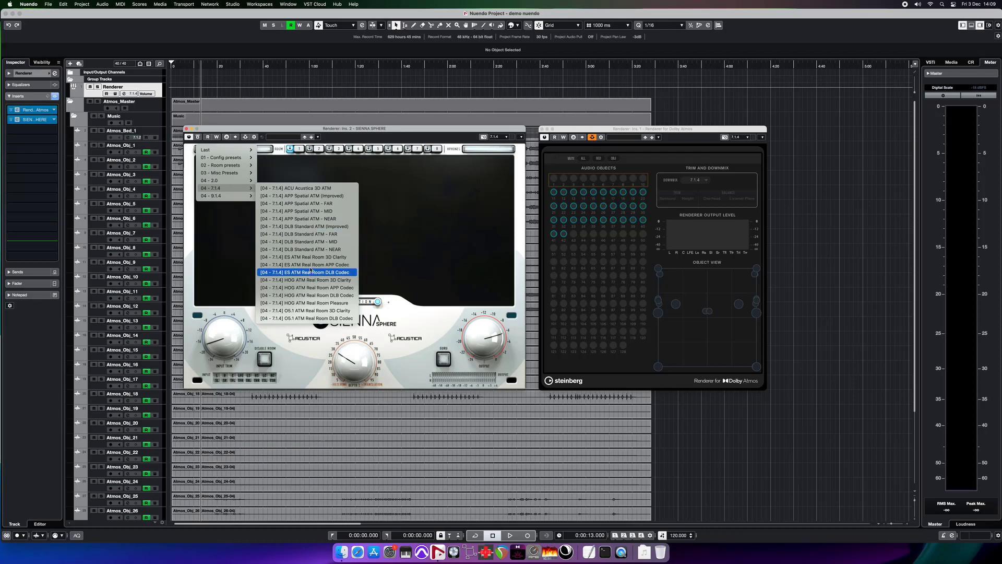
left_click(311, 189)
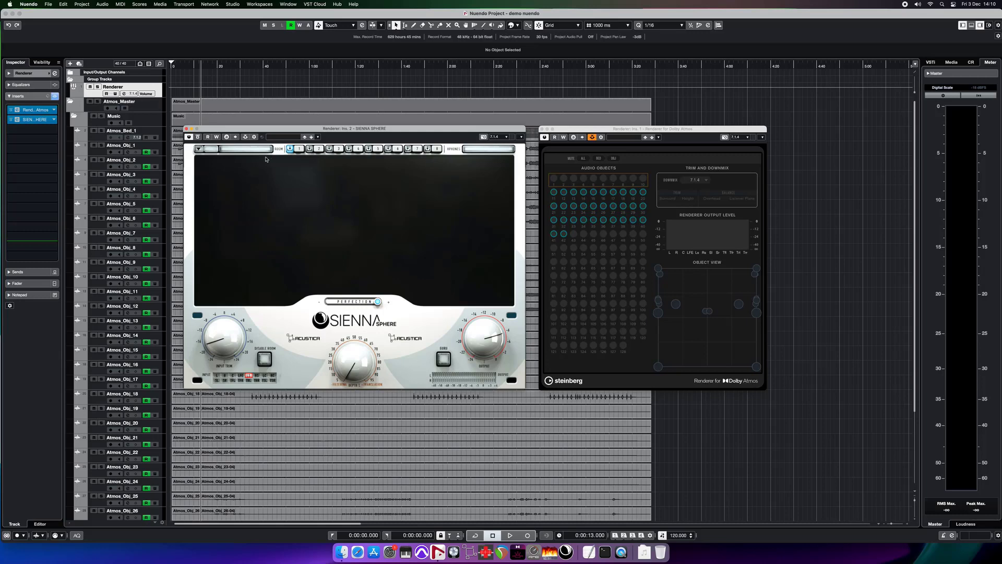
Load the [7.1.4] ACU Mid to Binaural Acustica preset and the S01 Studio: Officina 5.1 MEROPE ATMOS (Sub) Surround Sync room
left_click(229, 149)
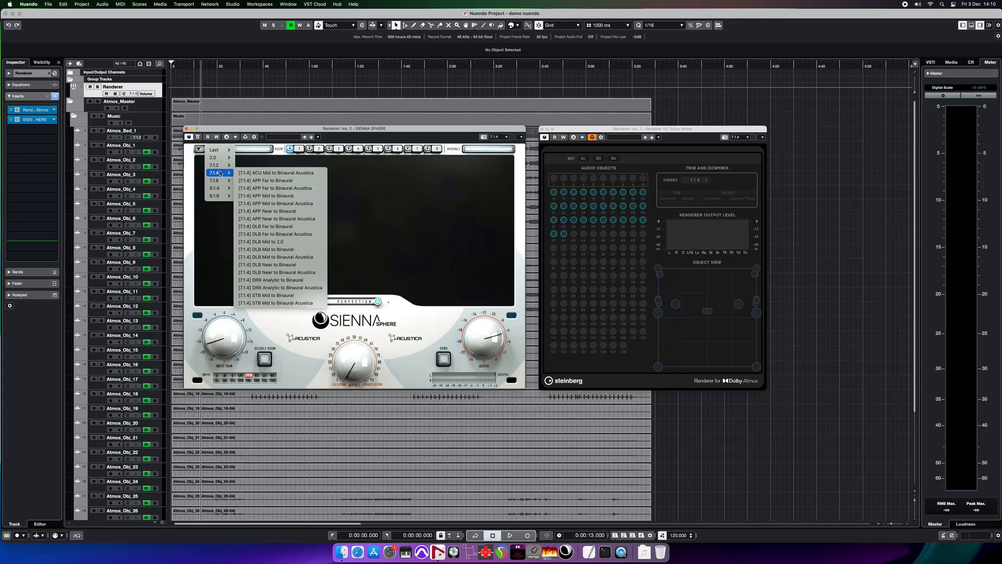
left_click(282, 174)
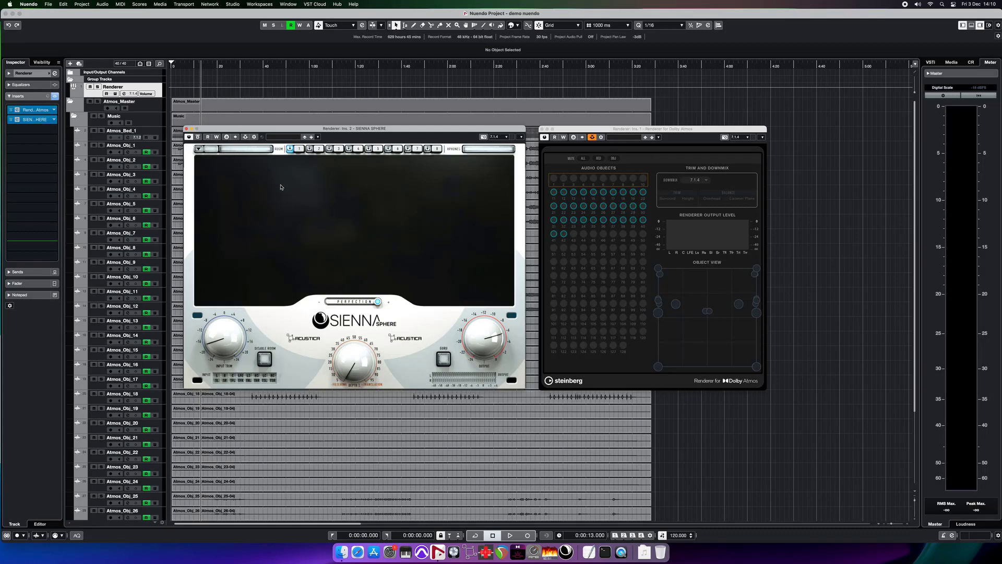
left_click(250, 149)
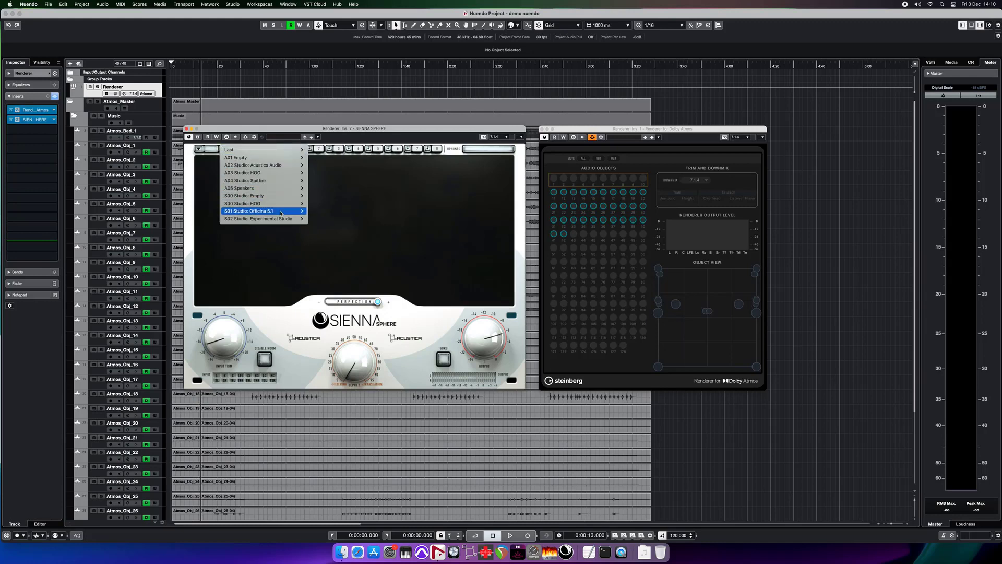
mouse_move(250, 210)
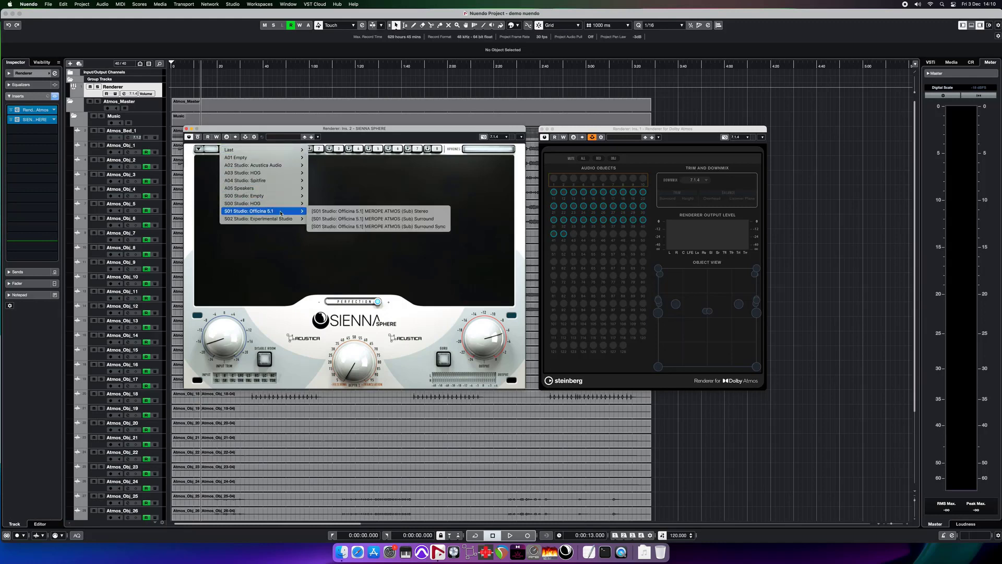
left_click(326, 226)
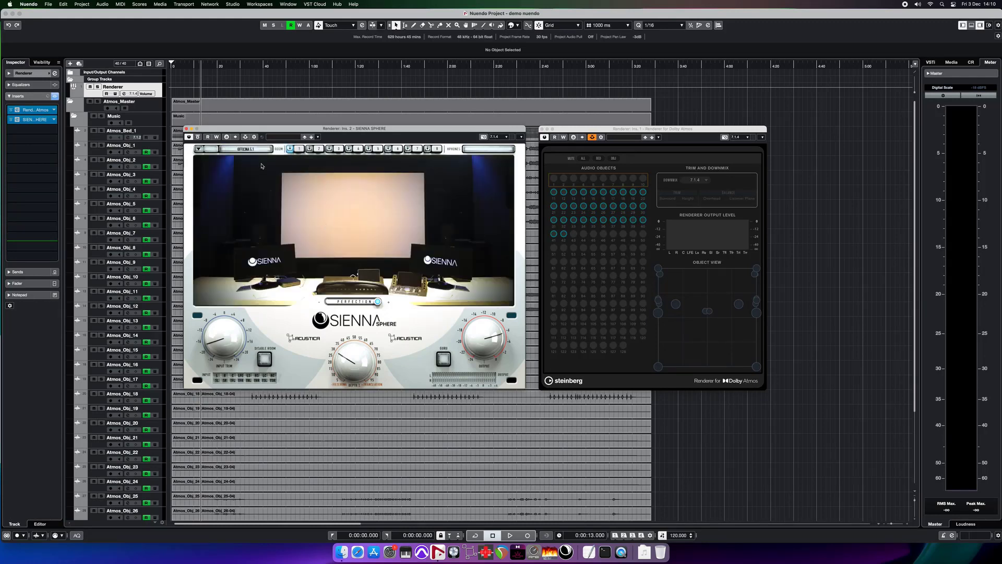
Change the room to S02 Studio: Experimental Studio GINEAH (Sub) Surround Sync and choose Beyerdynamic DT 770 Pro as the headphones
left_click(254, 150)
mouse_move(277, 218)
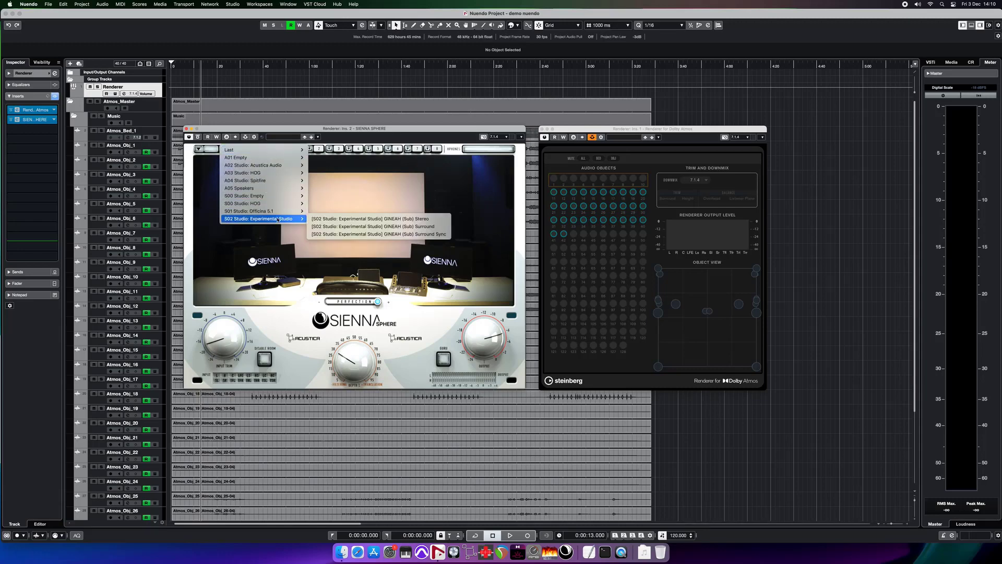
left_click(329, 234)
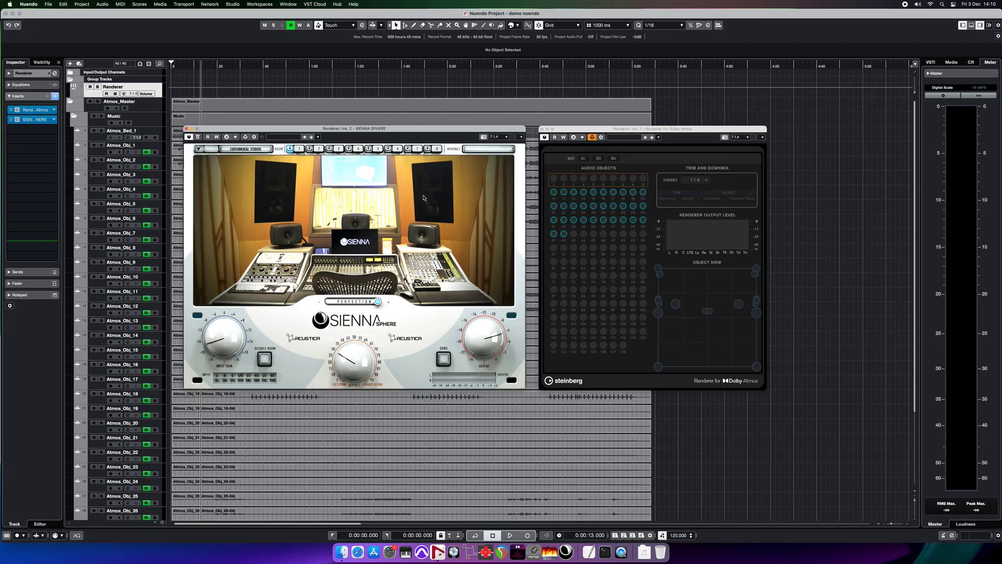
left_click(492, 151)
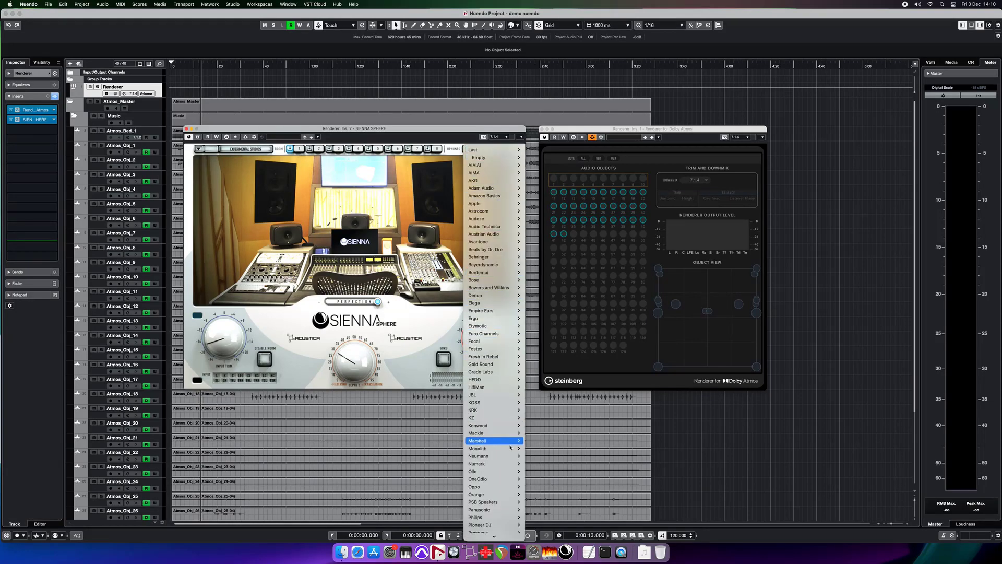
mouse_move(512, 267)
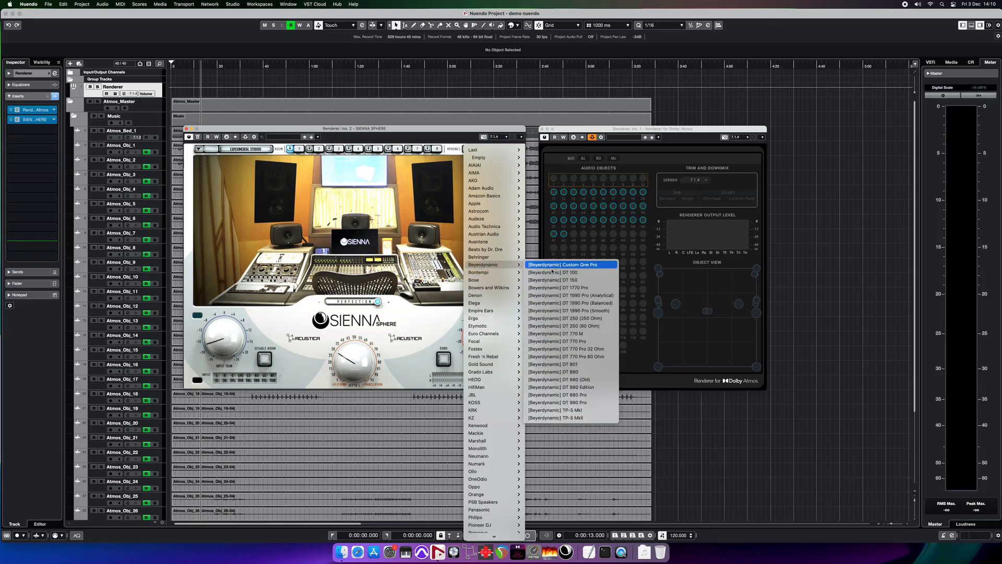
left_click(554, 340)
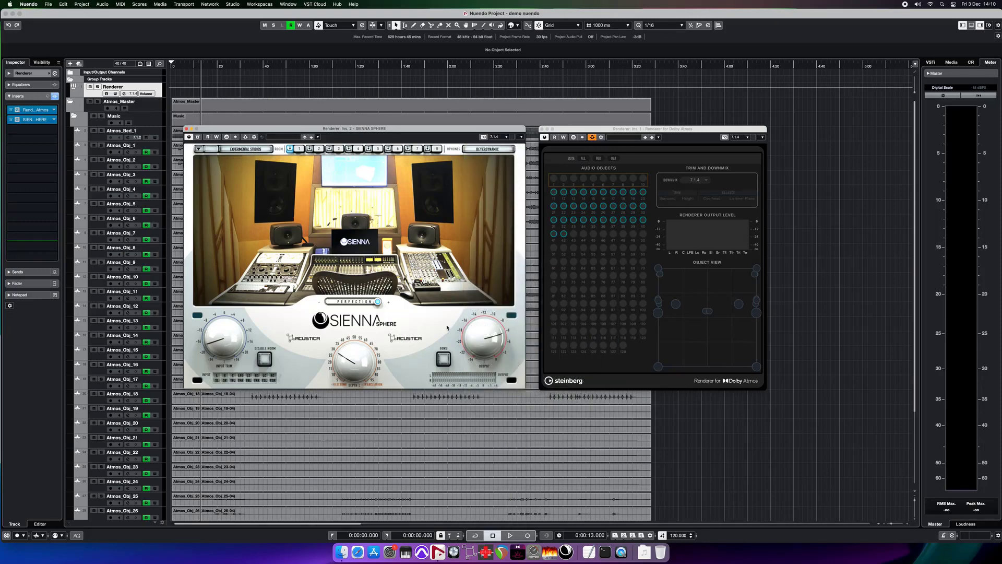
Audition the Atmos mix through Sienna Sphere, stop playback, and bypass the insert and close its editor
key("space")
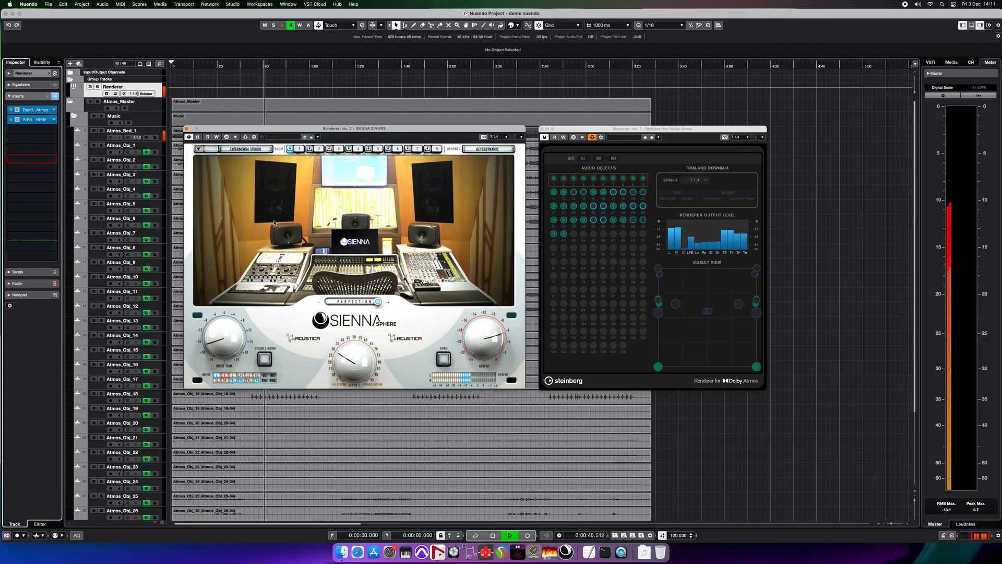
key("space")
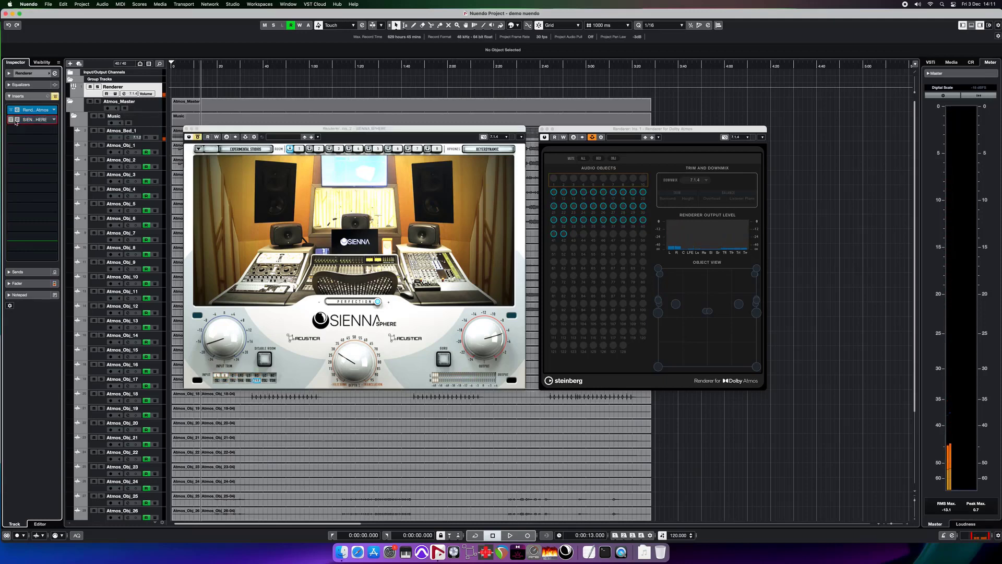
left_click(187, 129)
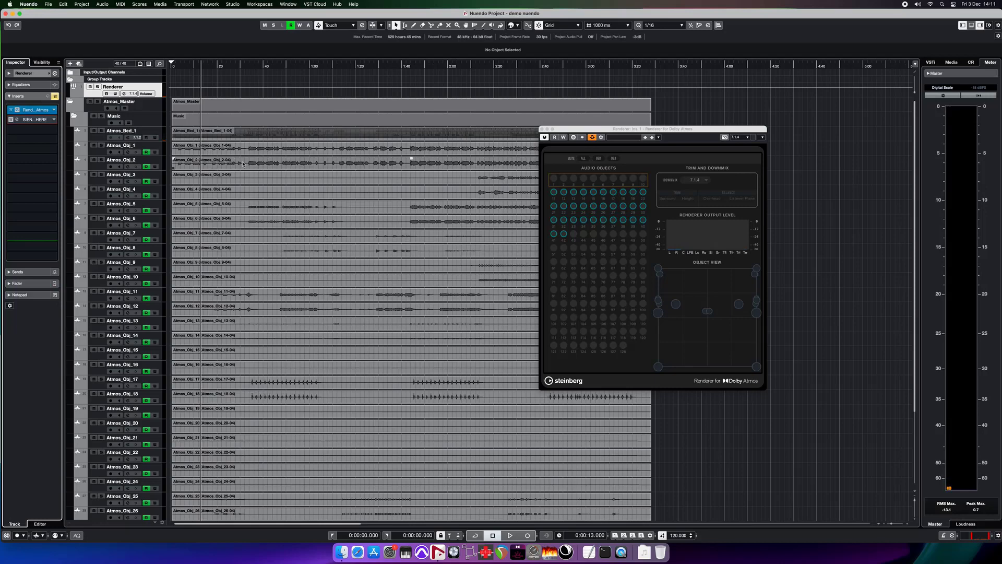
Check in Studio Setup that the ASIO driver is Sienna System Wide 16ch, and accept the settings
left_click(242, 6)
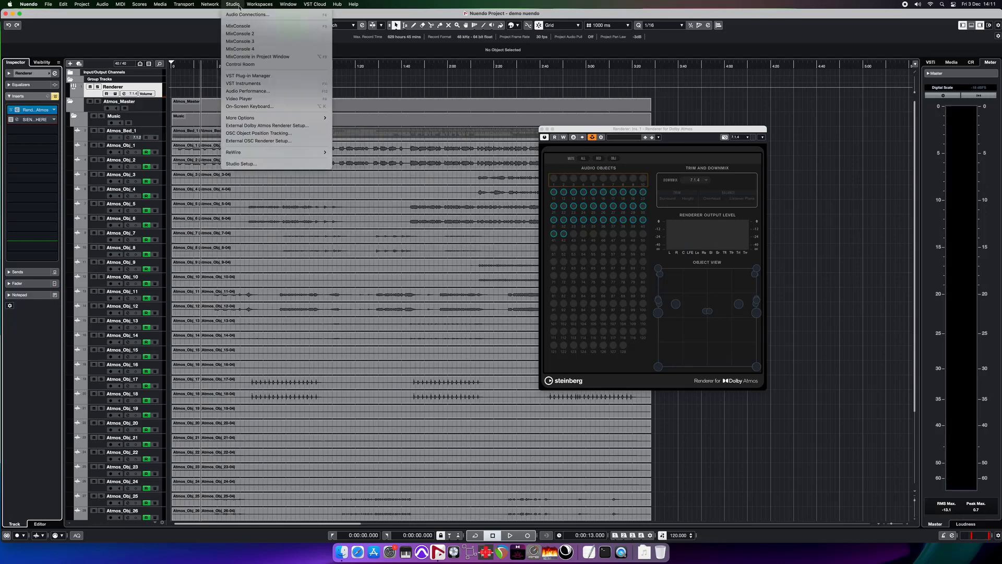
left_click(255, 164)
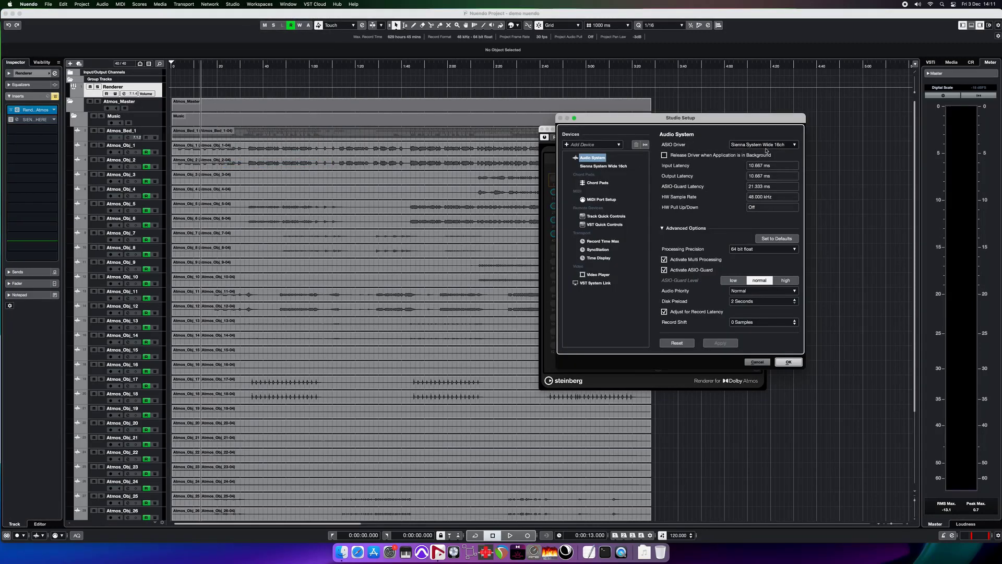
left_click(788, 361)
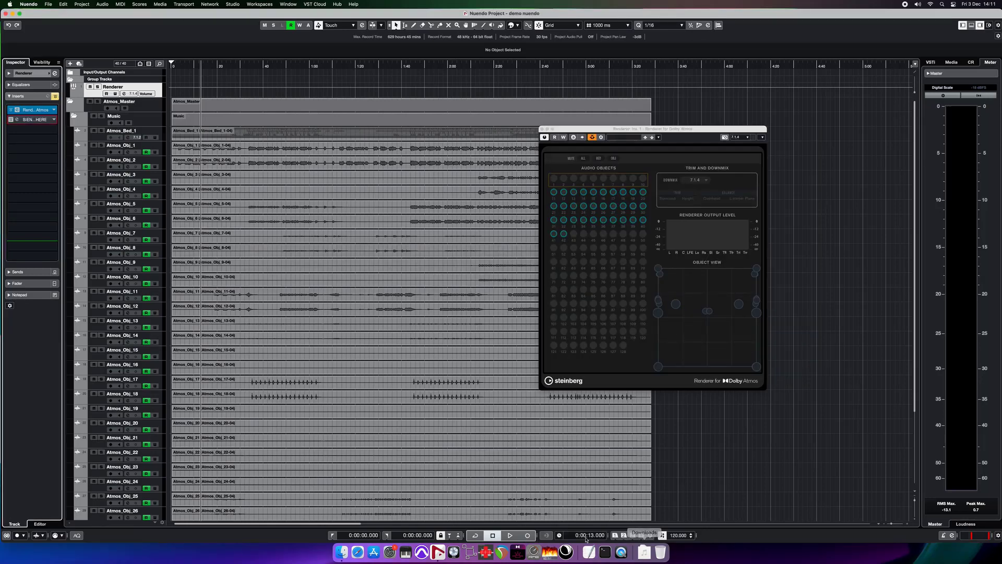
Switch to Sienna Sphere System Wide and set the audio settings' channel convention to Flat Convention
left_click(566, 552)
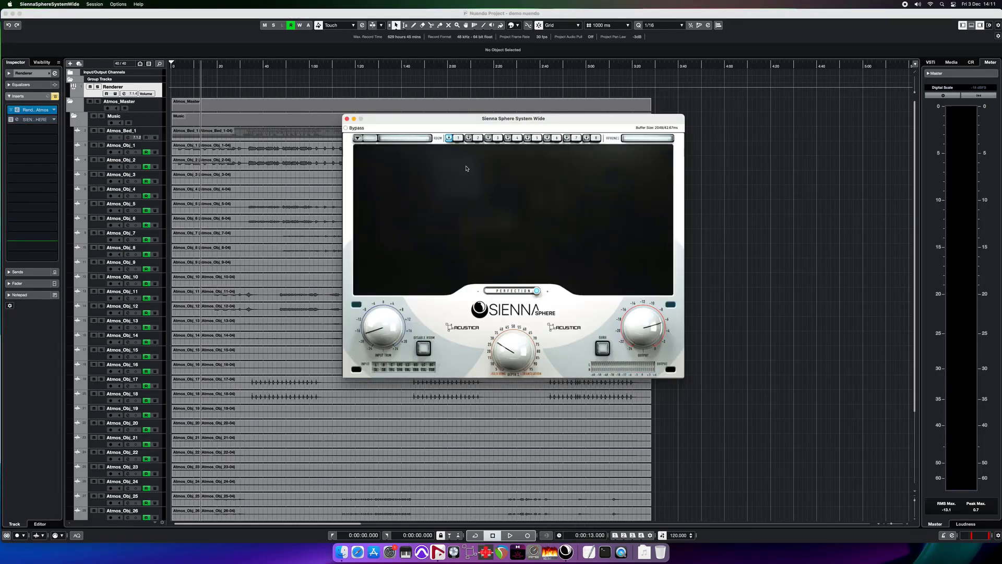
left_click(119, 4)
left_click(125, 15)
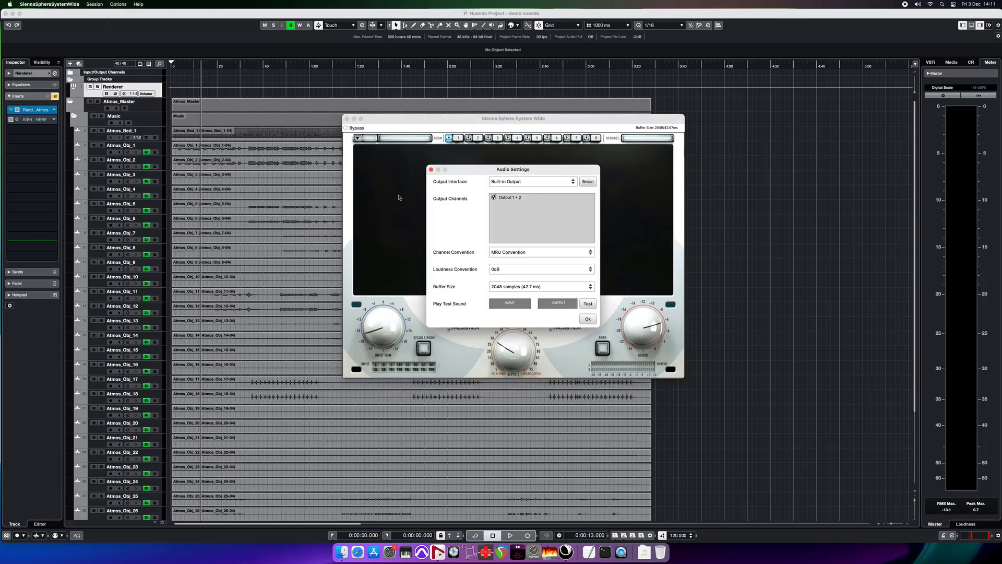
left_click(506, 255)
left_click(516, 273)
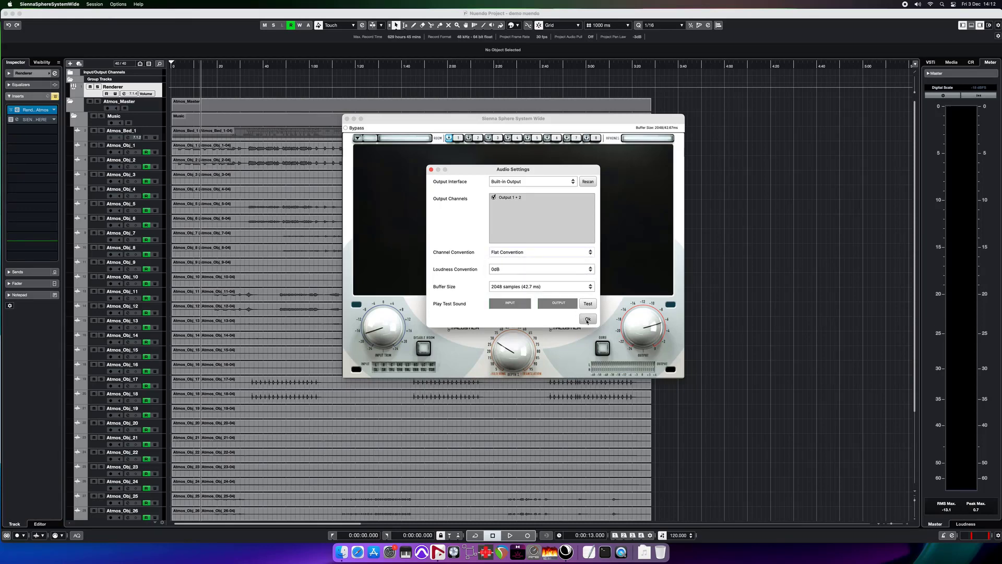
left_click(587, 319)
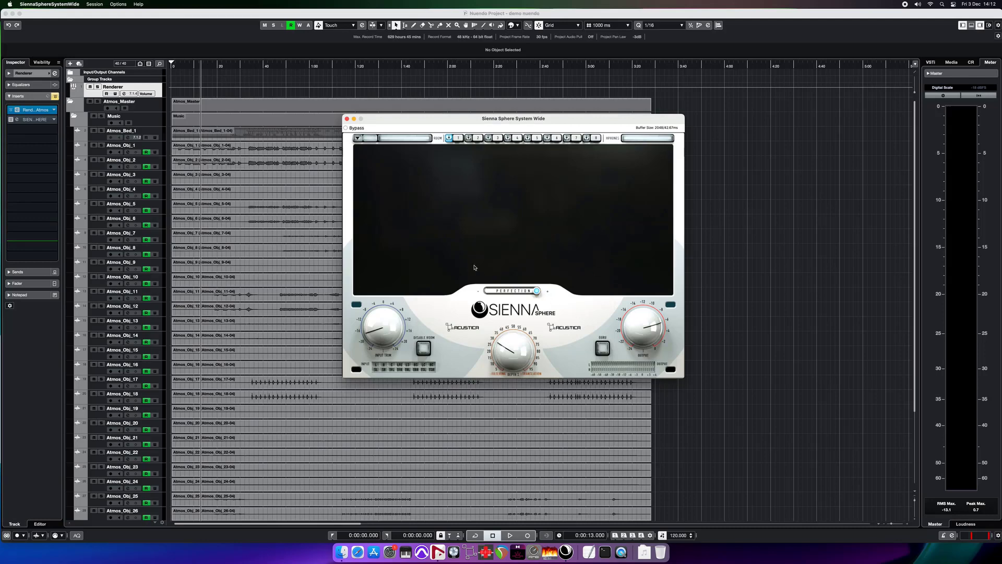
Return to Nuendo and play the project from the 17-second position
left_click(212, 68)
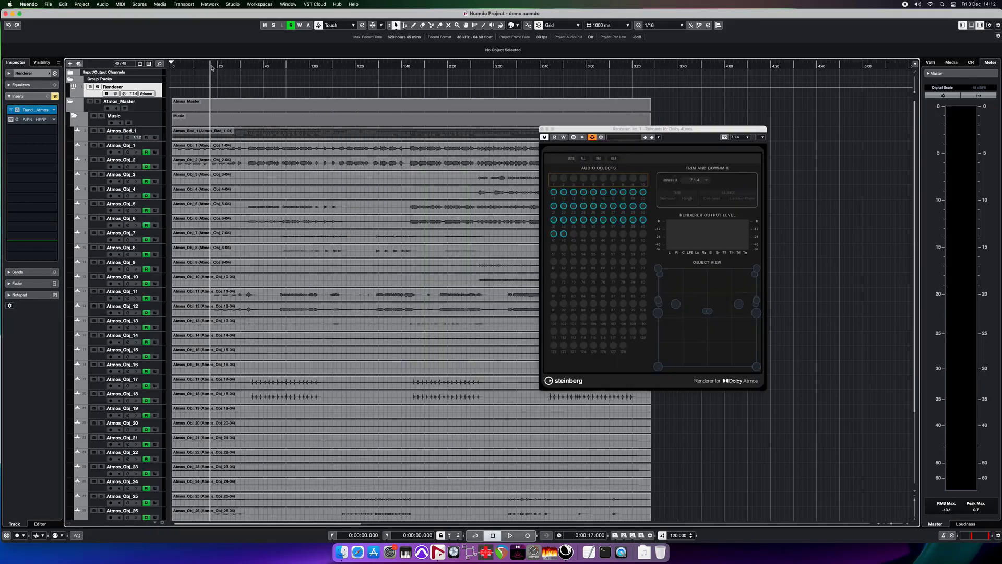
left_click(510, 535)
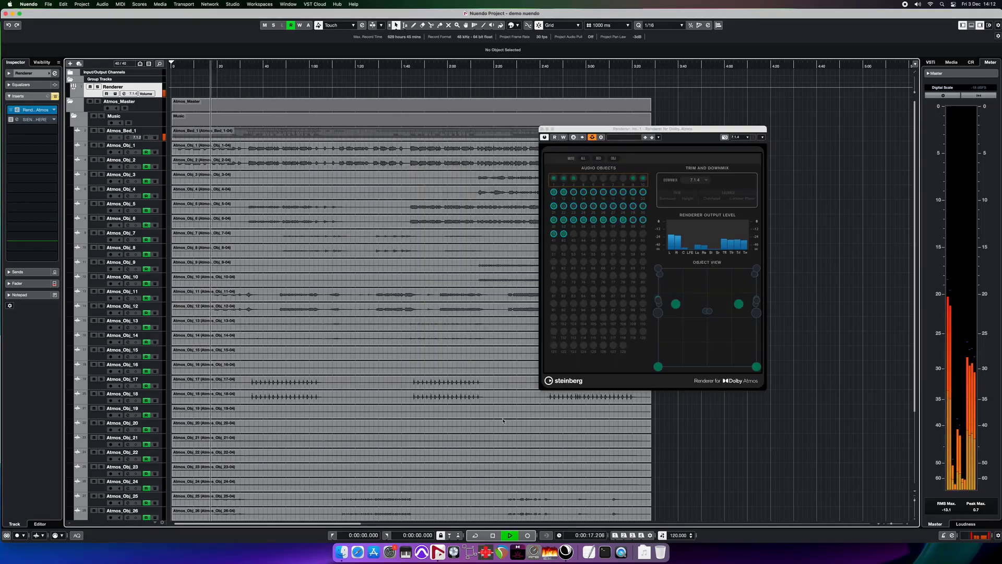
Switch to Sienna Sphere System Wide and load the "[04 - 7.1.4] ACU Acustica 3D ATM" preset
left_click(566, 551)
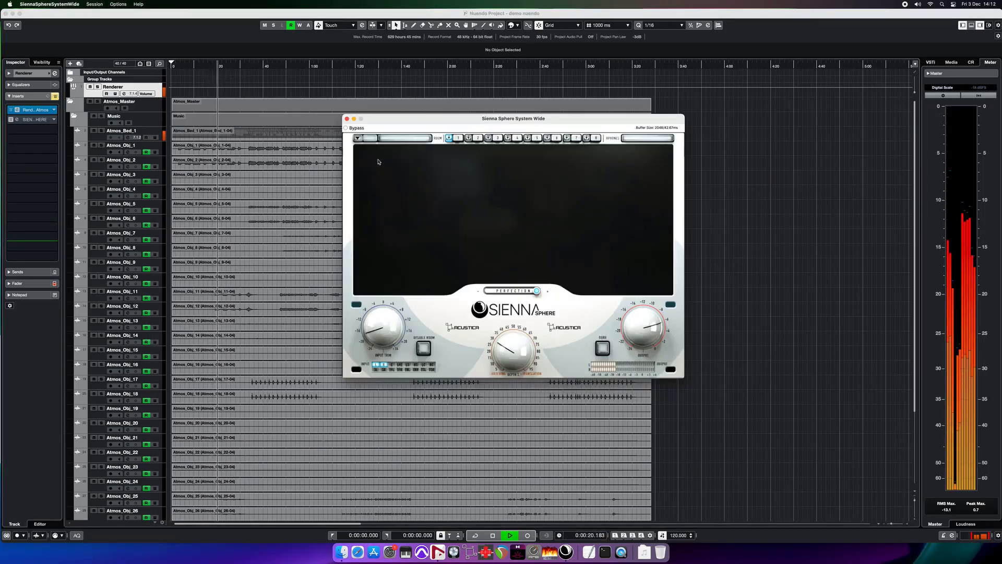
left_click(367, 138)
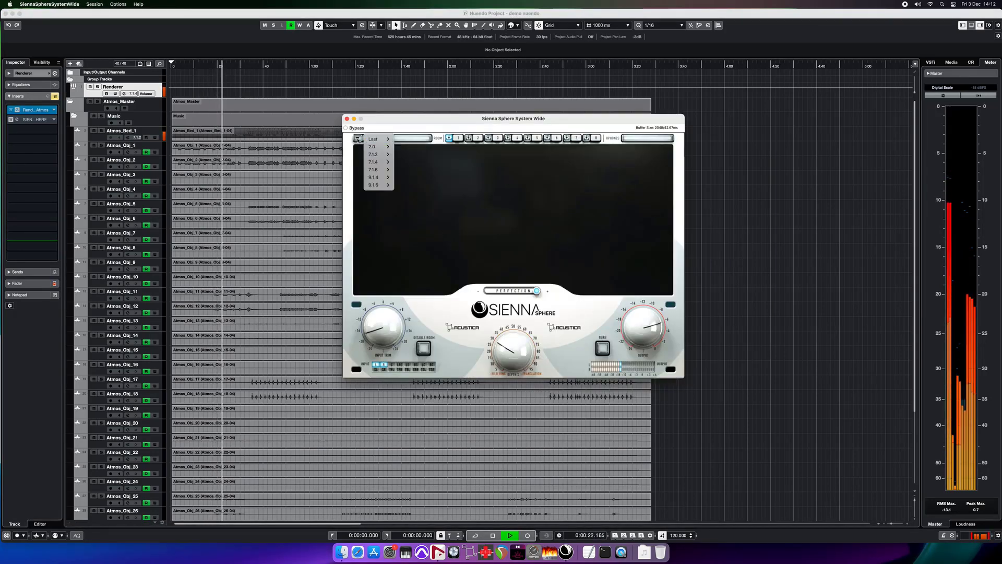
left_click(359, 139)
left_click(358, 138)
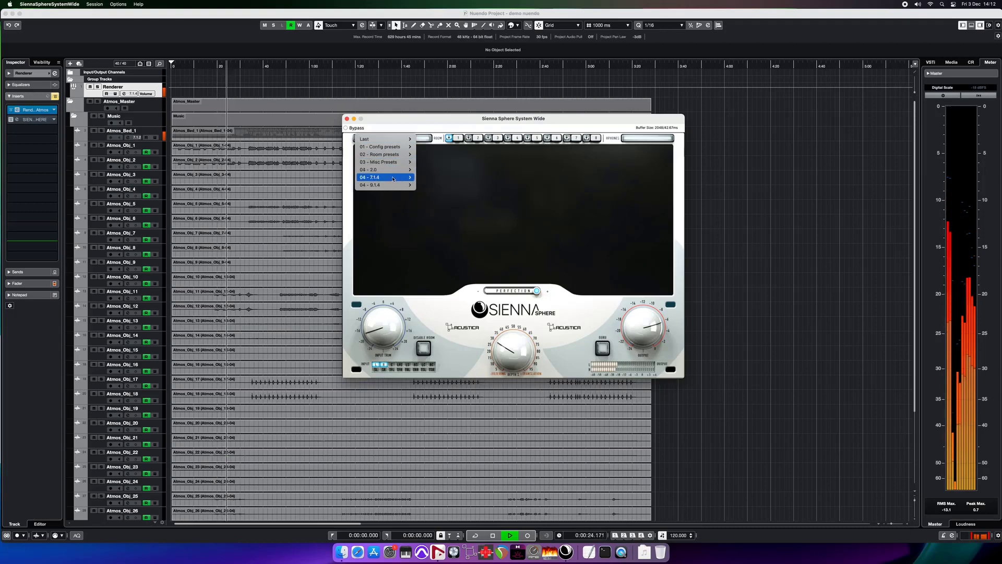
mouse_move(397, 177)
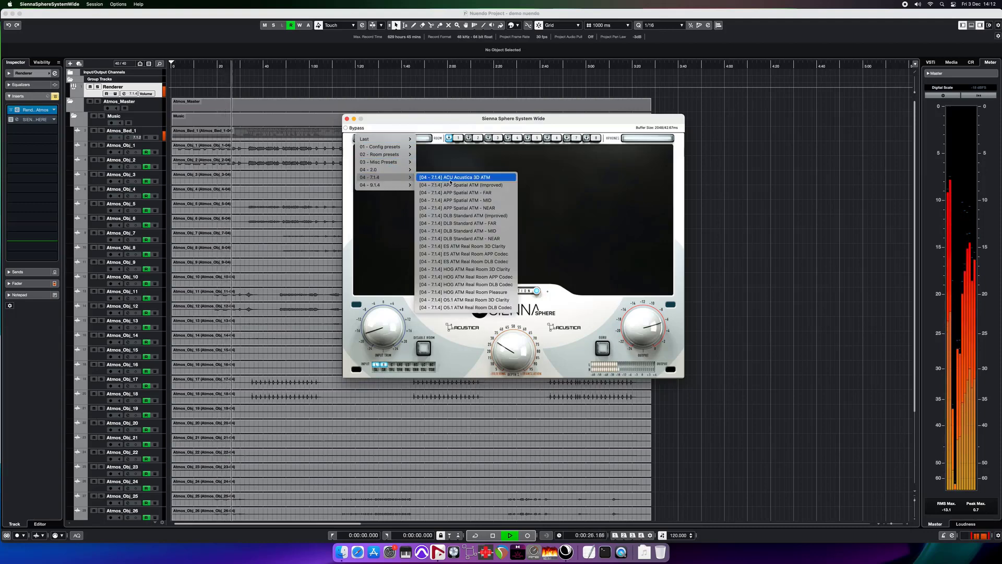
left_click(448, 179)
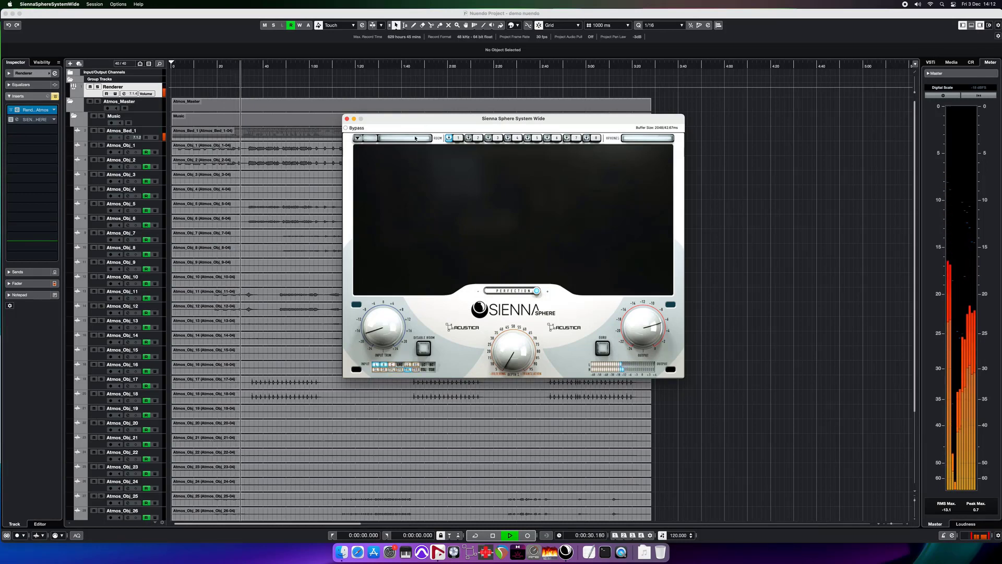
Load the "[S00 Studio: HOG] SUN ATMOS (Sub) Surround SYNC" room and select the Audeze LCD-MX4 as the headphone model
left_click(380, 138)
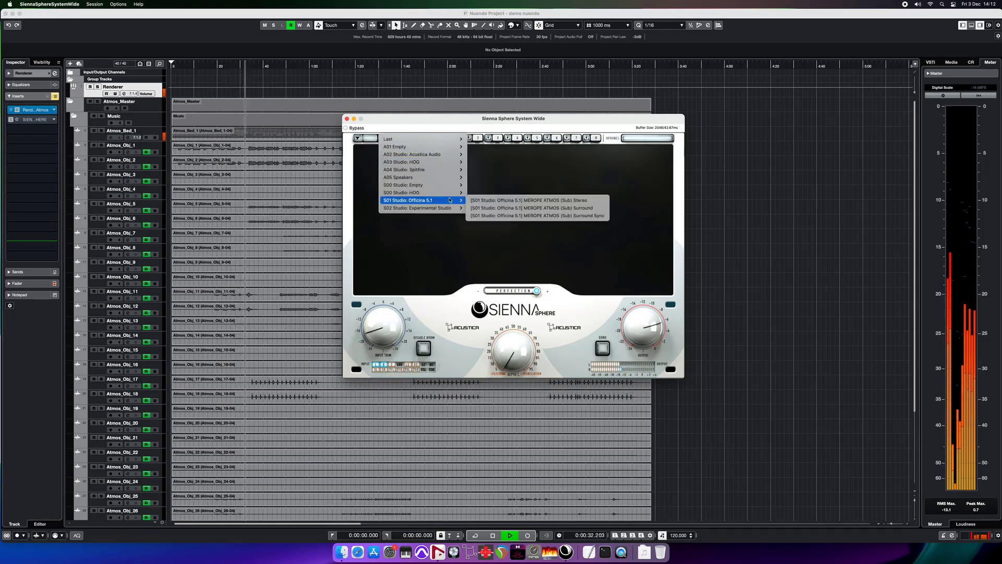
mouse_move(418, 193)
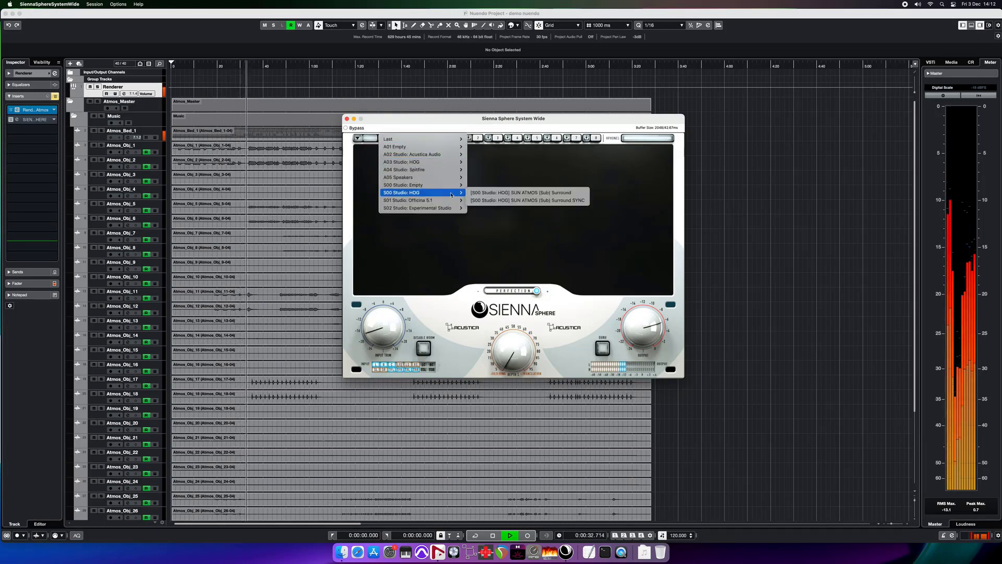
left_click(490, 200)
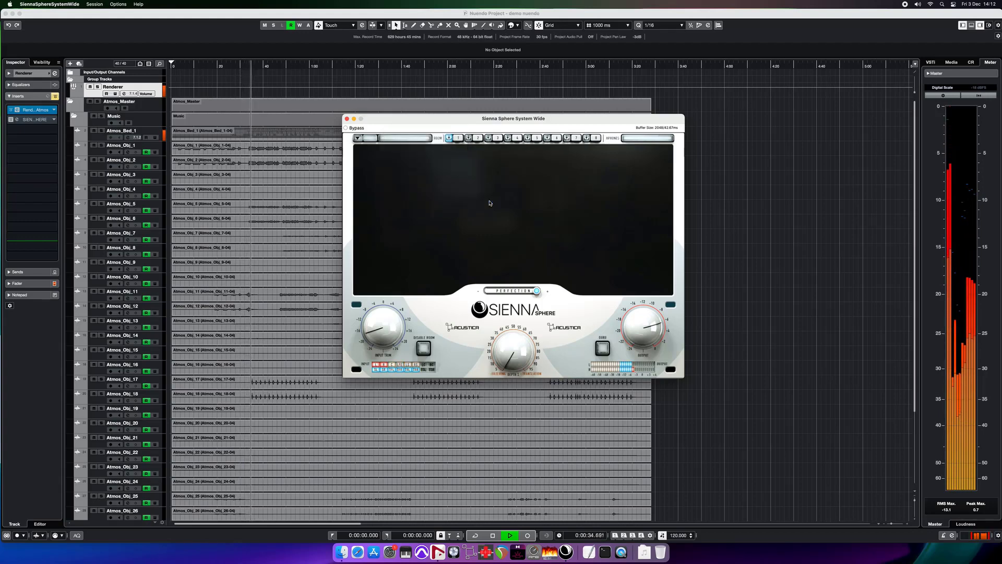
left_click(652, 138)
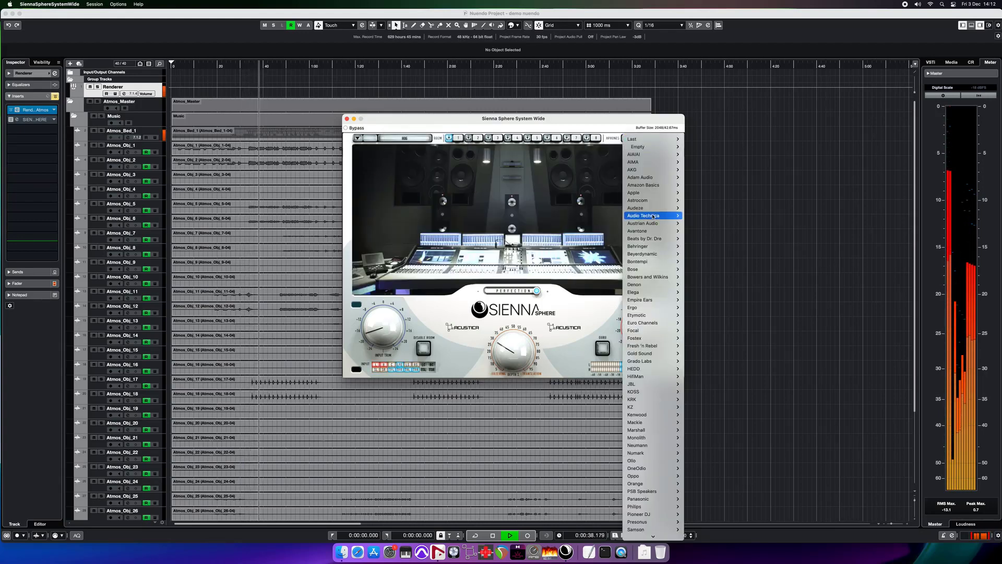
mouse_move(647, 208)
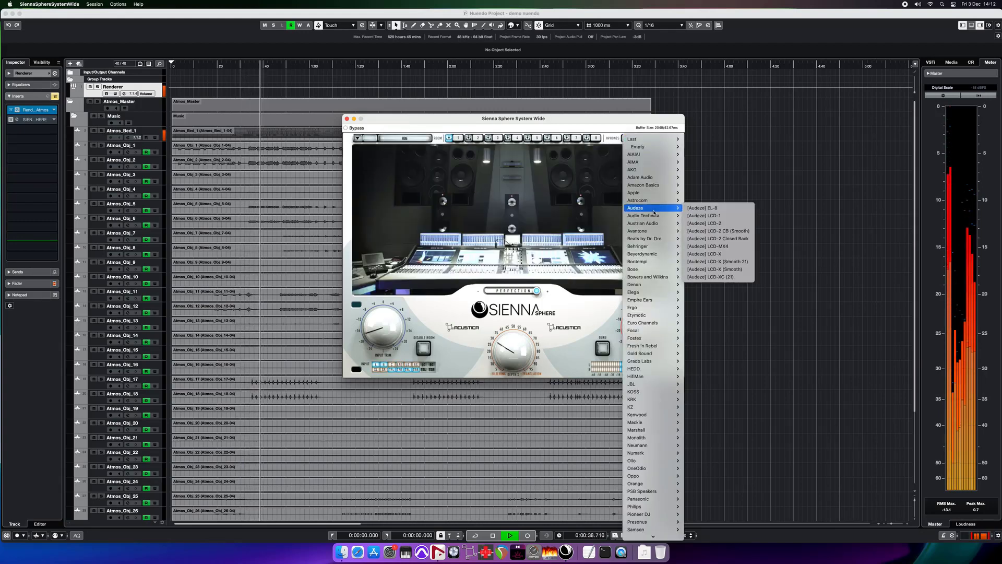
left_click(718, 247)
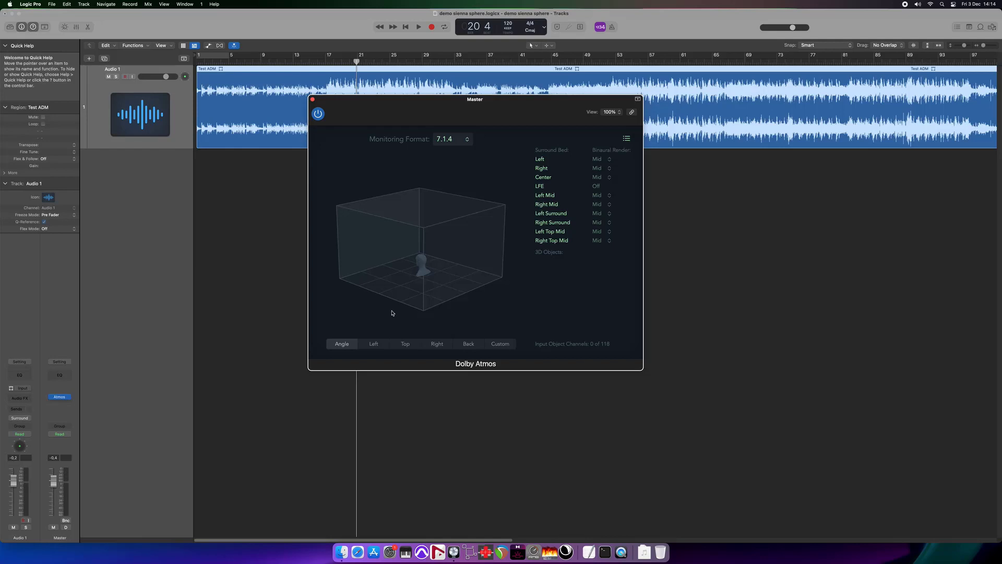
In Logic Pro, choose 7.1.4 as the monitoring format of the Master channel's Dolby Atmos plug-in
left_click_drag(392, 312, 489, 250)
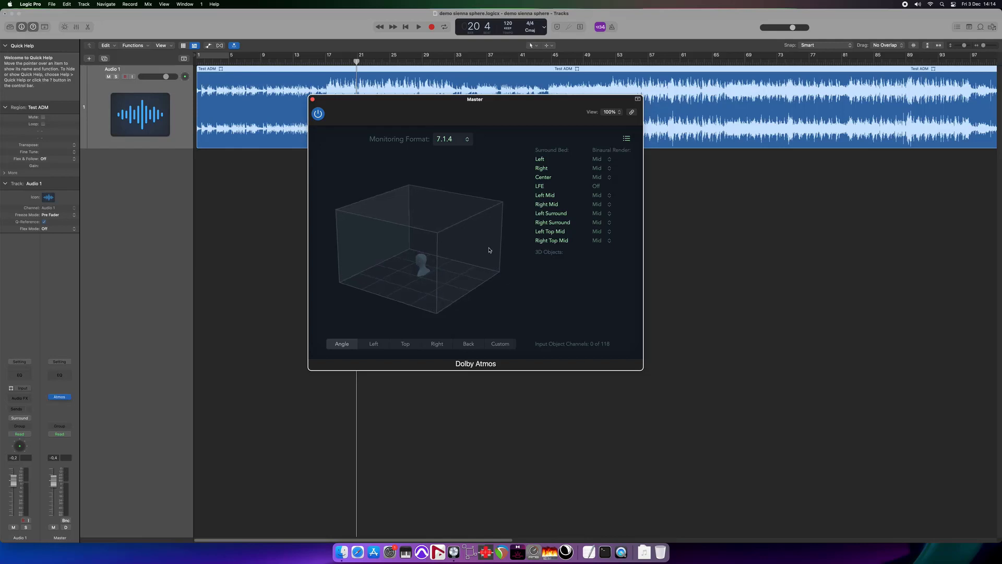
left_click(458, 136)
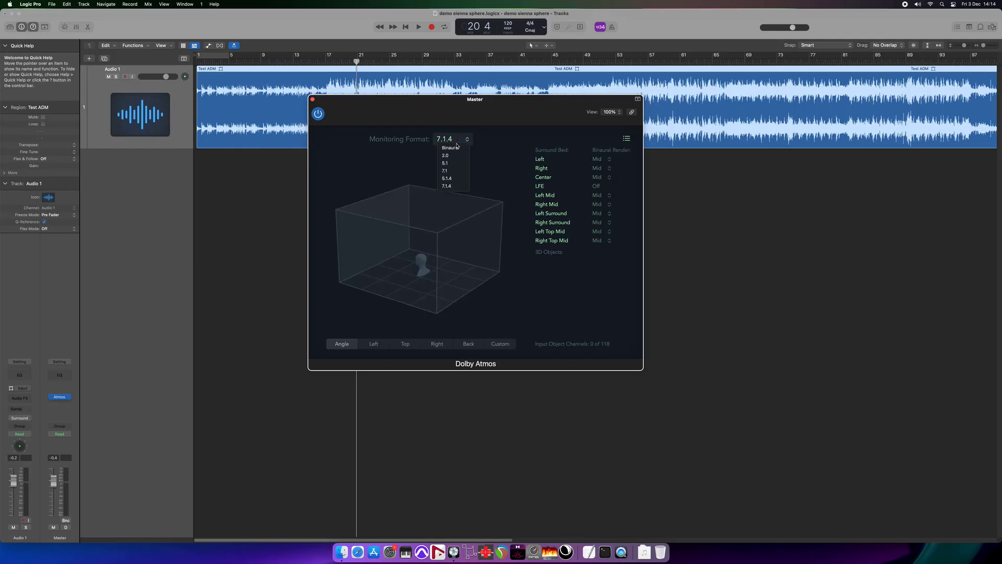
left_click(452, 187)
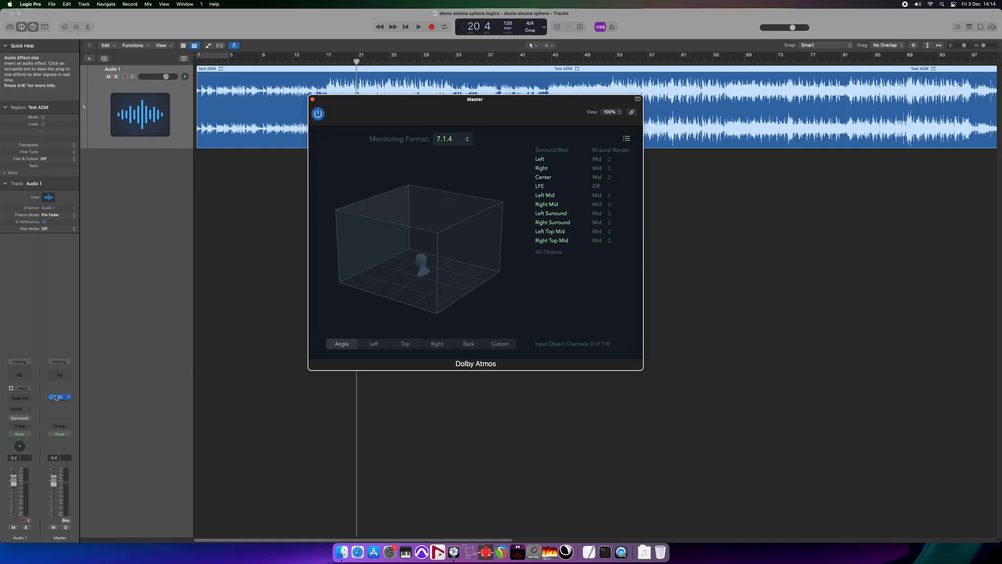
Insert SIENNA SPHERE x64 in 7.1.4 format after the Atmos plug-in on the Master channel
mouse_move(58, 400)
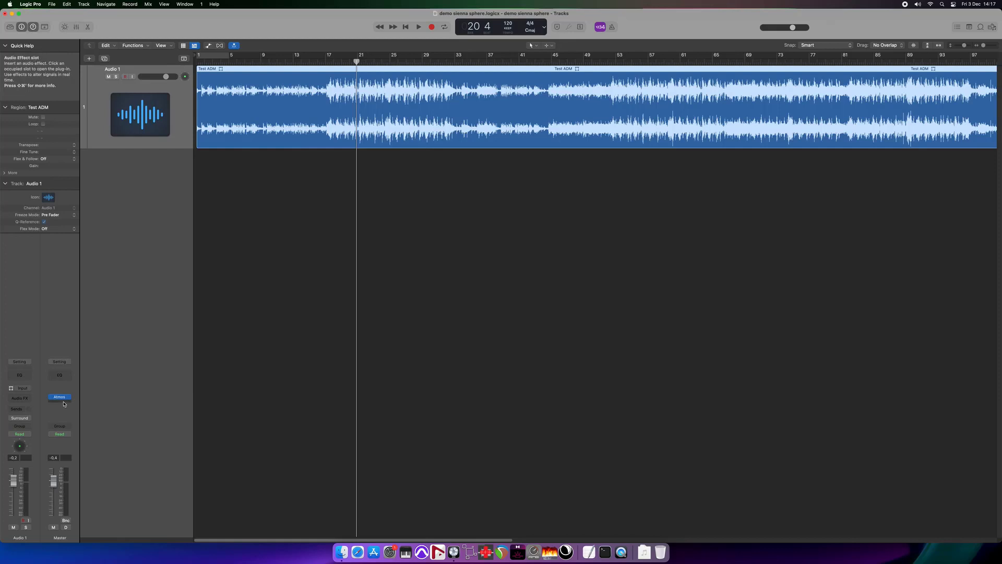
left_click(61, 398)
mouse_move(82, 426)
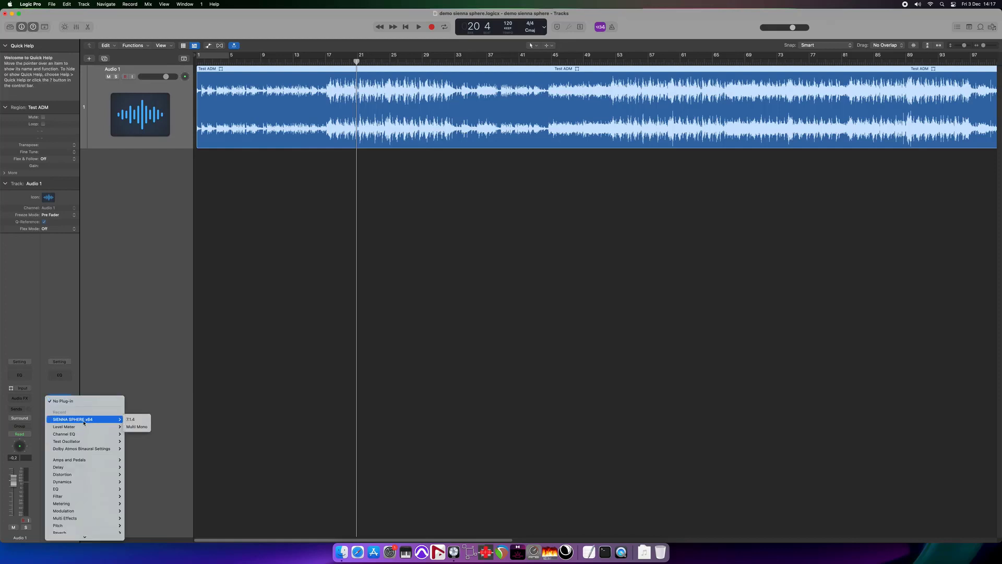
left_click(130, 427)
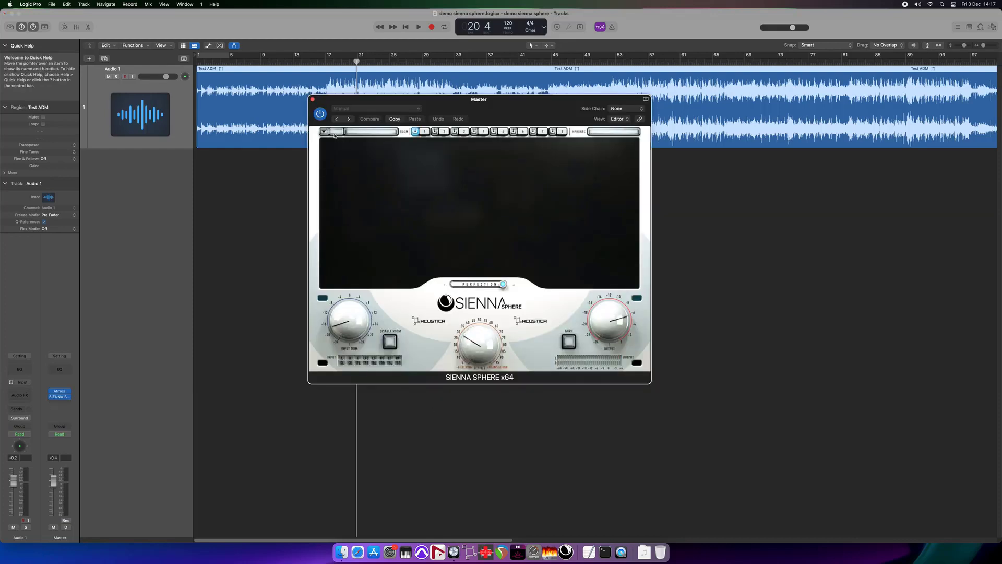
Load Sienna Sphere's "[7.1.4] ACU Mid to Binaural Acustica" configuration and the "[S00 Studio: HOG] SUN ATMOS (Sub) Surround SYNC" room
left_click(324, 131)
mouse_move(353, 158)
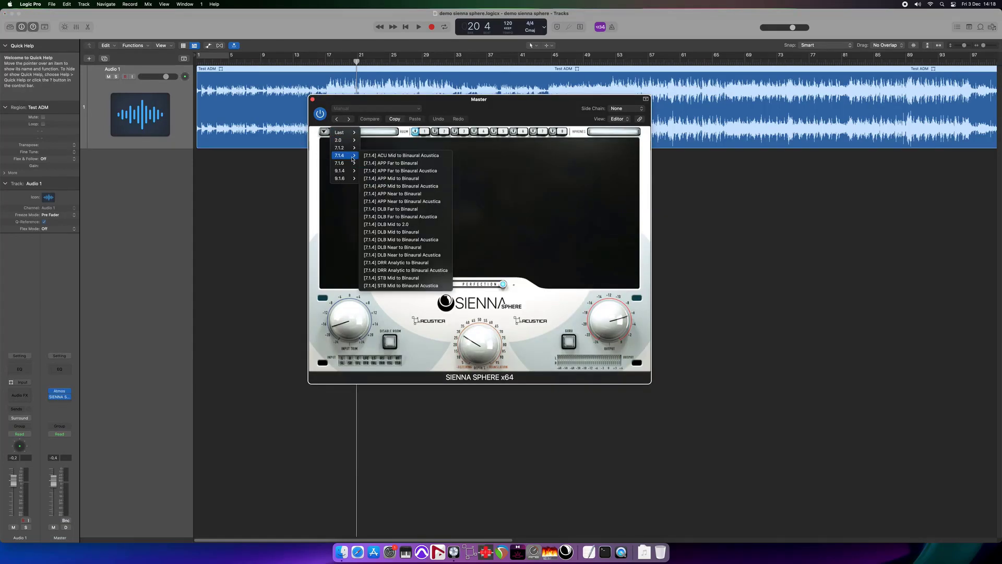
left_click(404, 156)
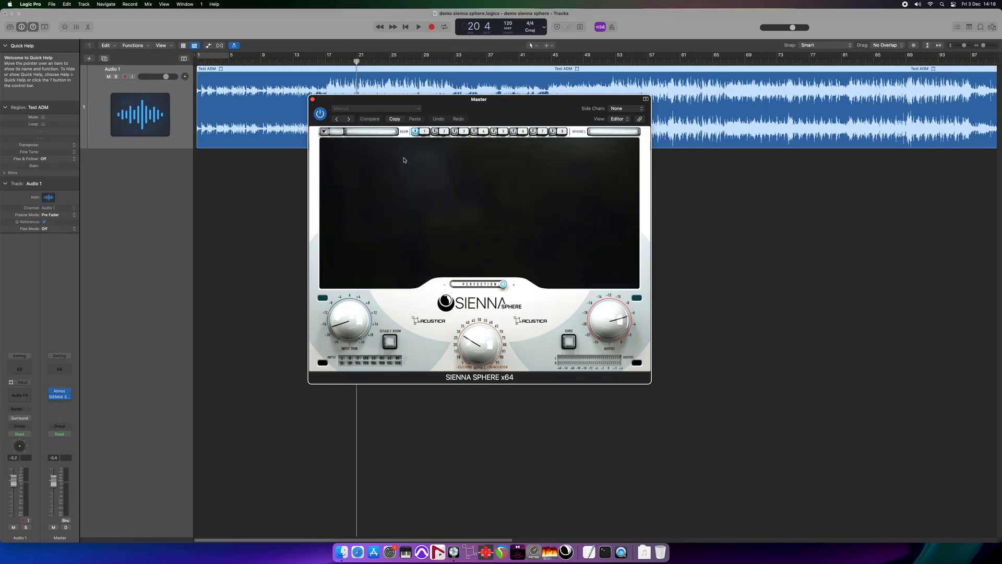
left_click(385, 136)
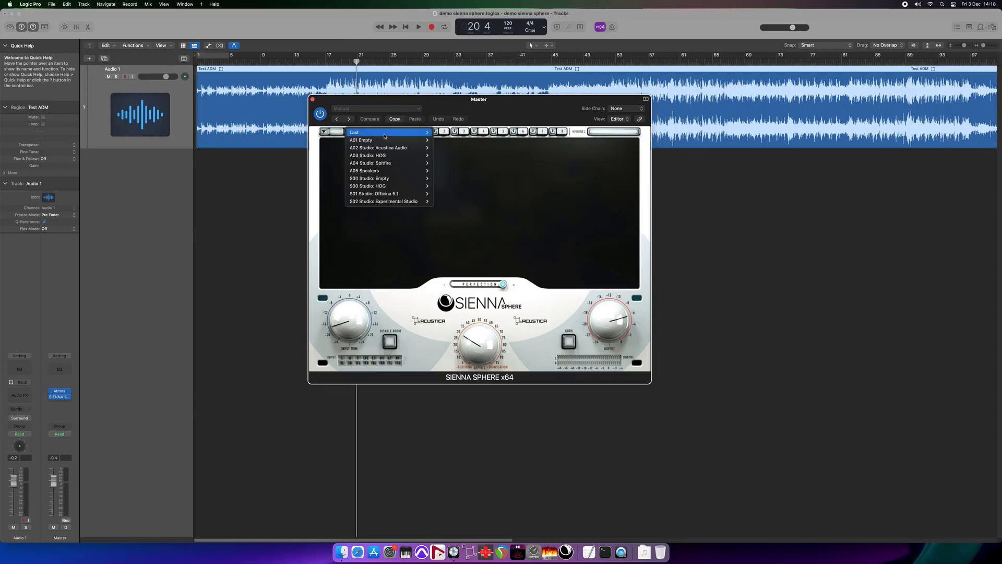
mouse_move(413, 186)
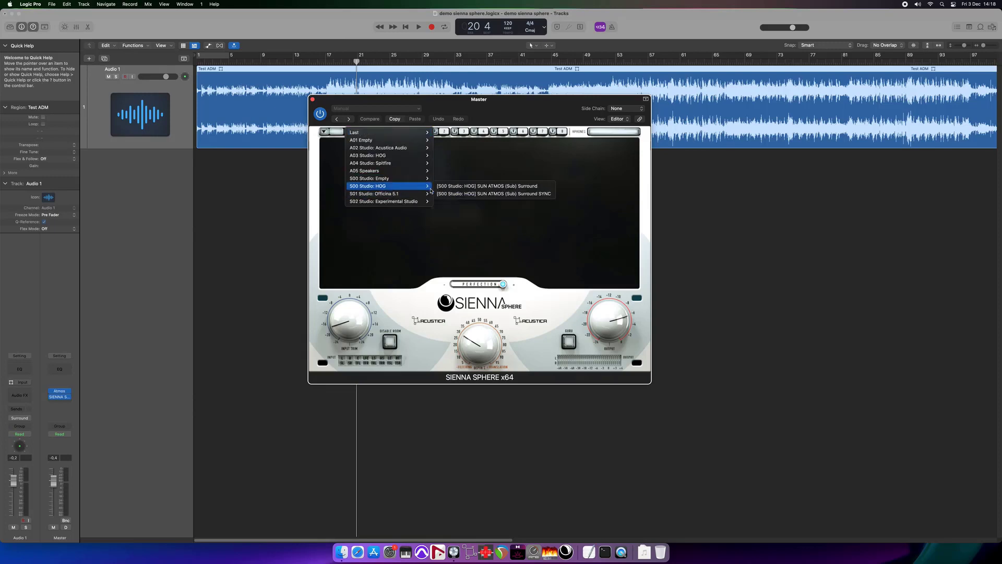
left_click(476, 194)
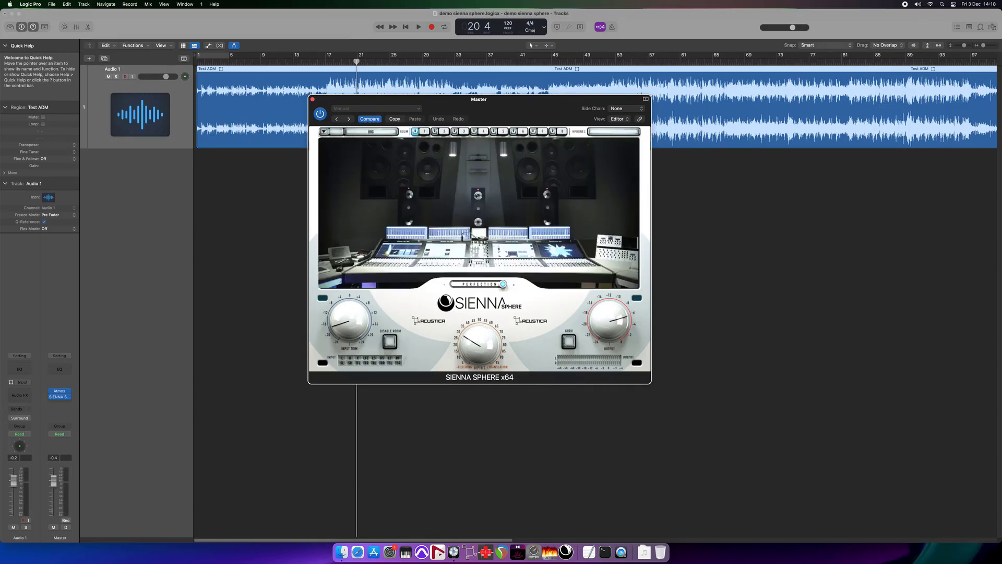
Select the Audeze LCD-X as the headphone model in the Sienna Sphere plug-in
left_click(617, 132)
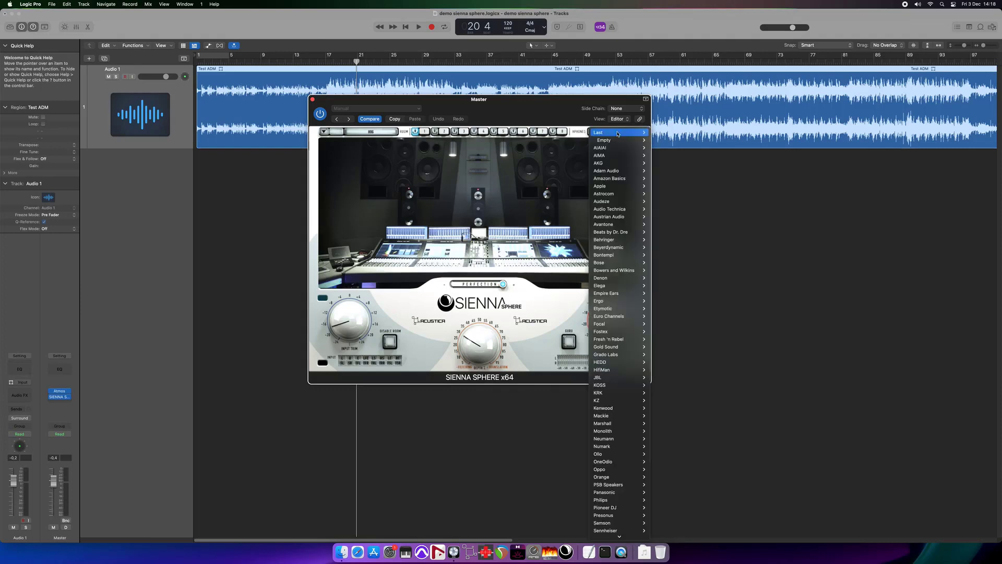
mouse_move(625, 239)
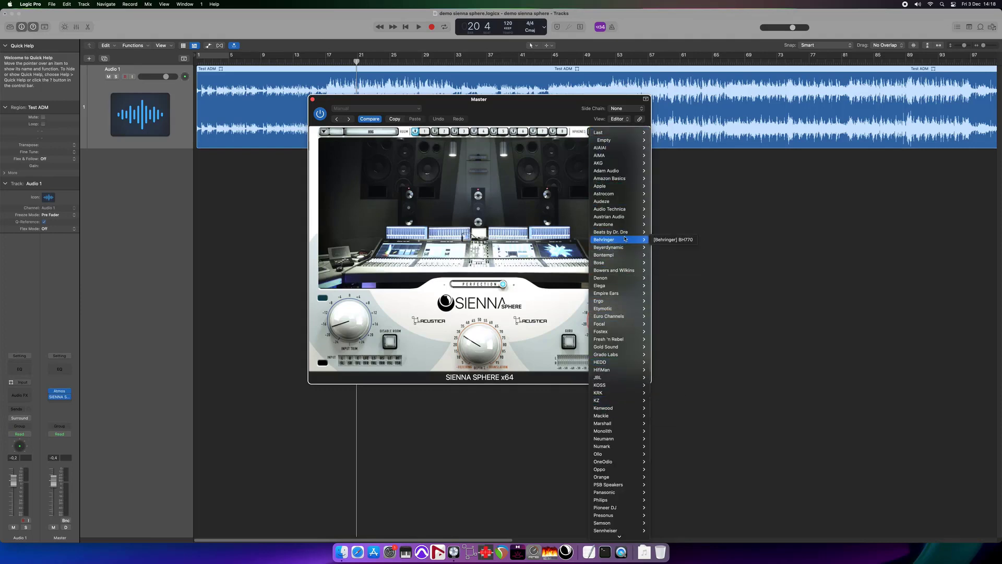
mouse_move(627, 202)
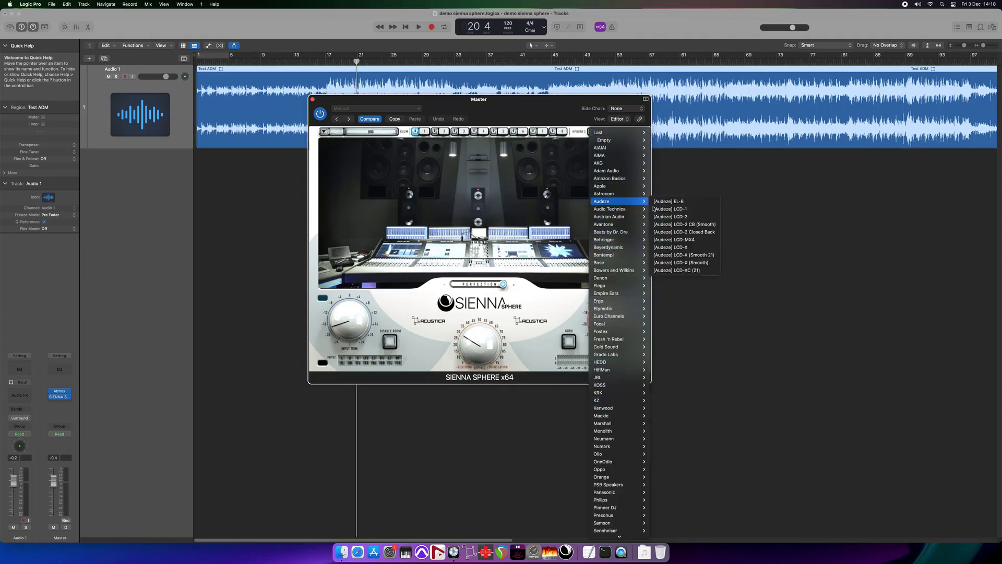
left_click(686, 248)
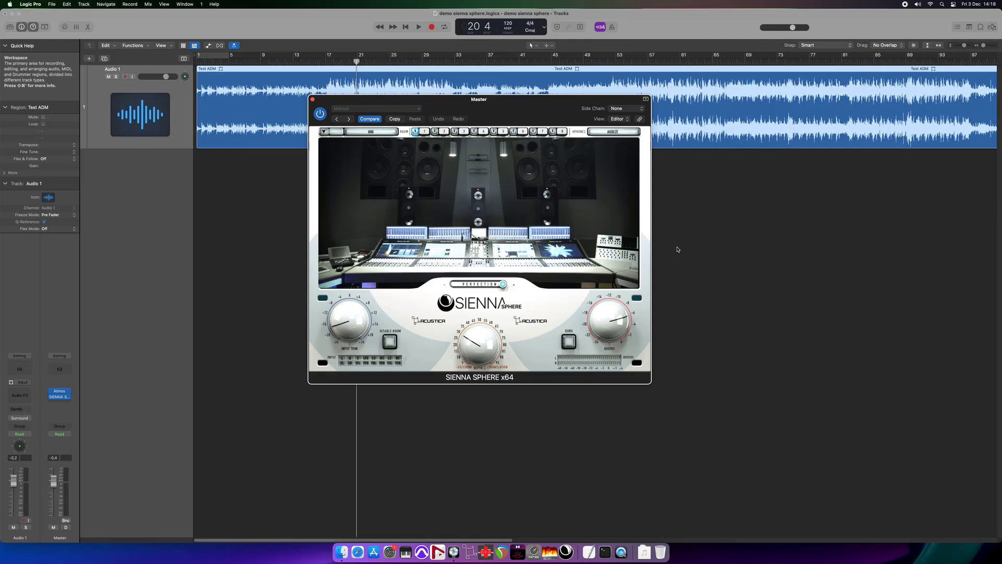
Remove the Sienna Sphere insert from the Master channel, keeping the Atmos plug-in
left_click(71, 399)
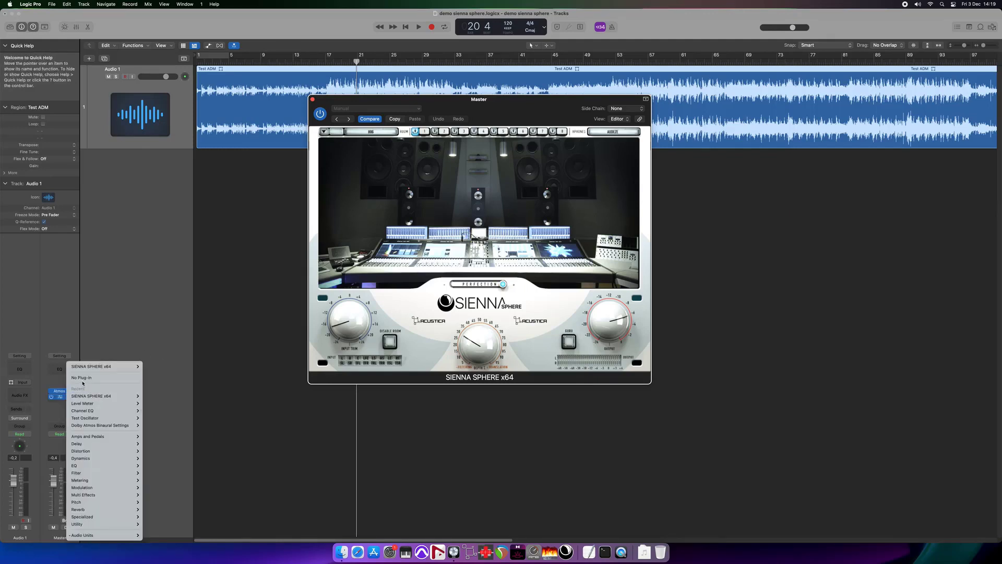
left_click(84, 378)
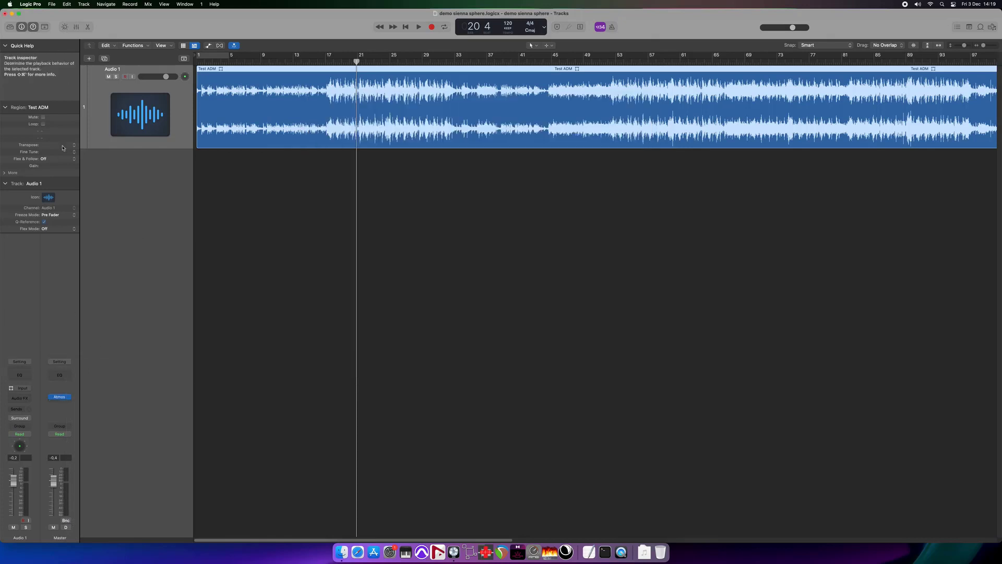
Check in the audio preferences that the output and input devices are Sienna System Wide 16ch, and close the preferences
left_click(30, 4)
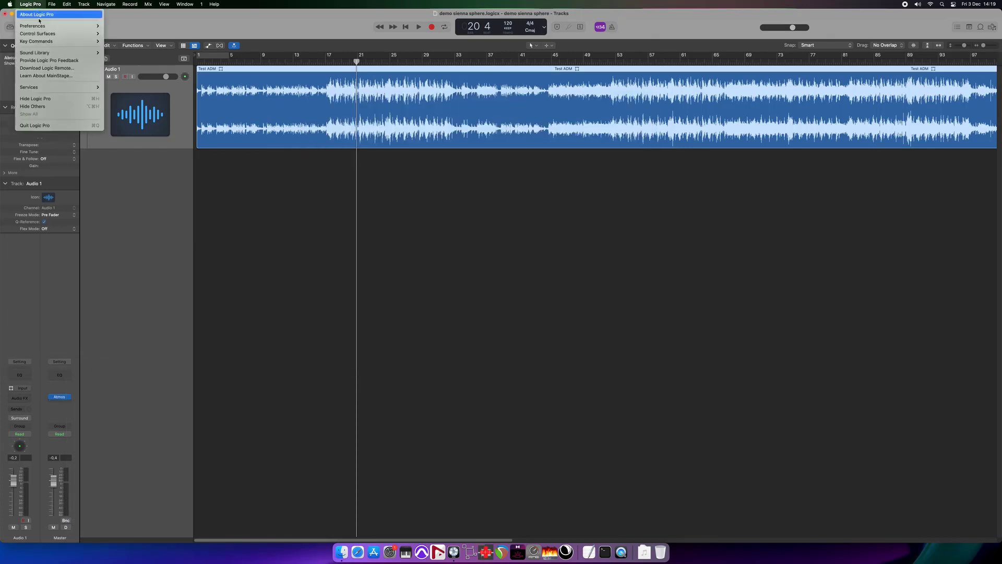
mouse_move(43, 29)
left_click(115, 33)
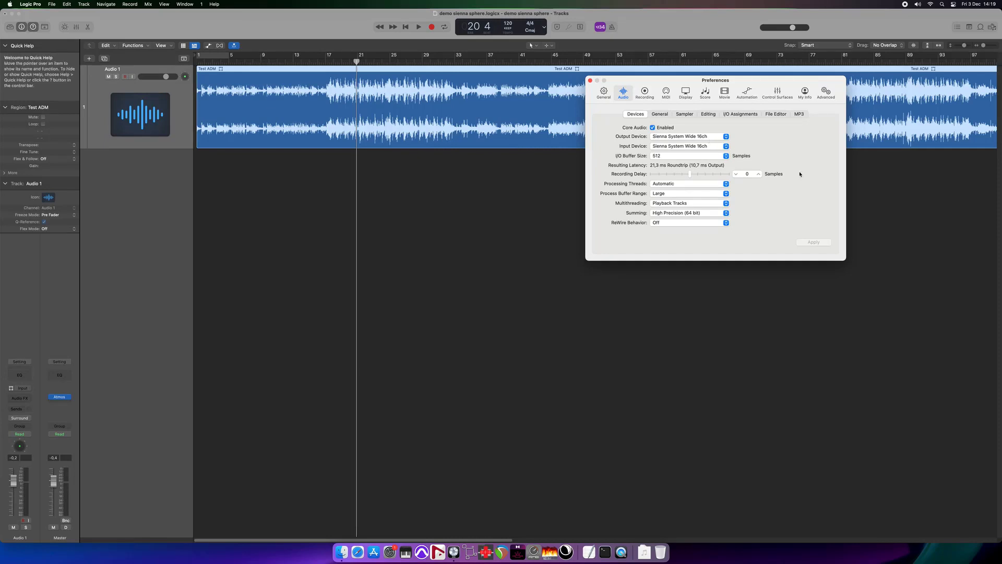
left_click(590, 81)
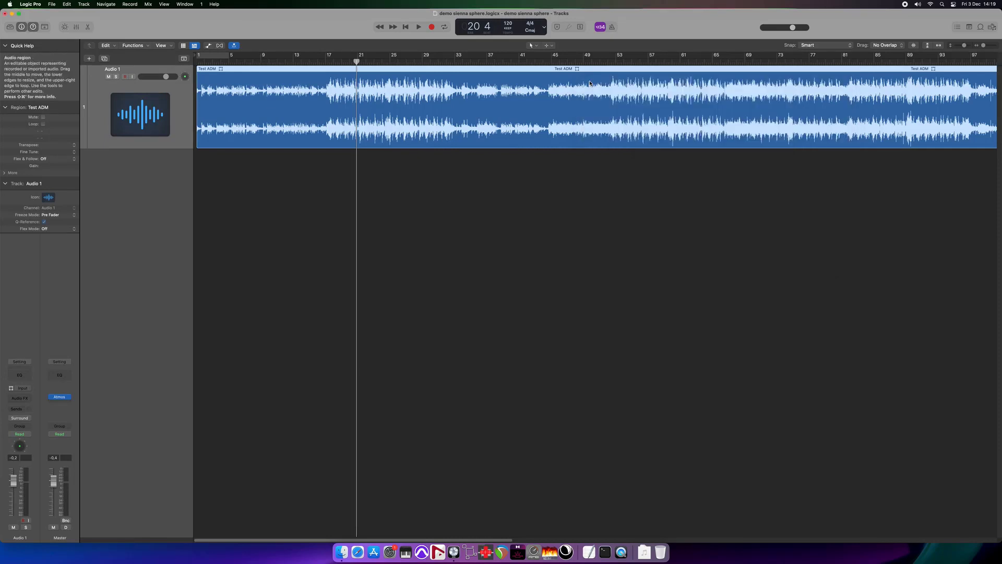
Switch to Sienna Sphere System Wide and set the audio settings' channel convention to Apple Convention
left_click(566, 551)
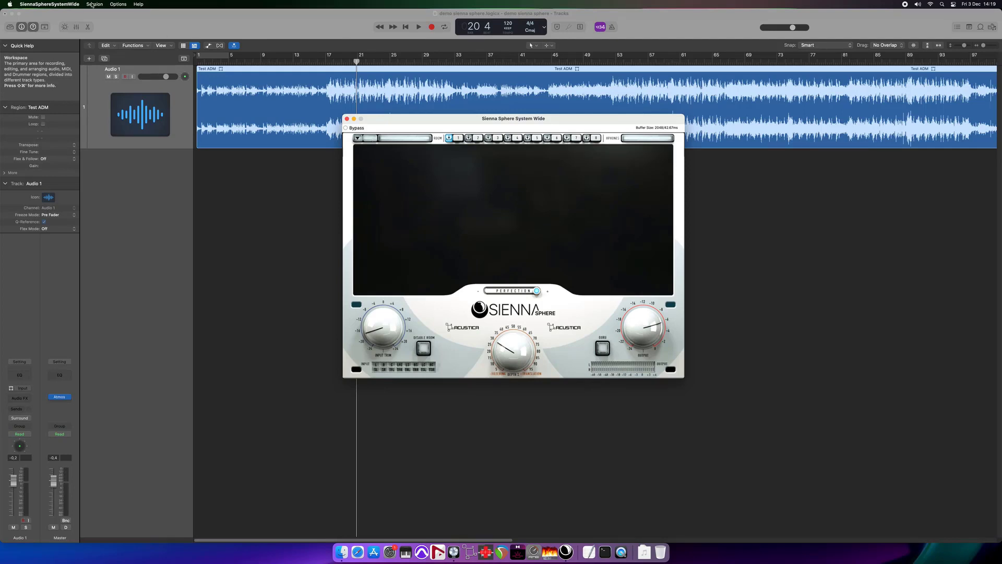
left_click(118, 4)
left_click(128, 14)
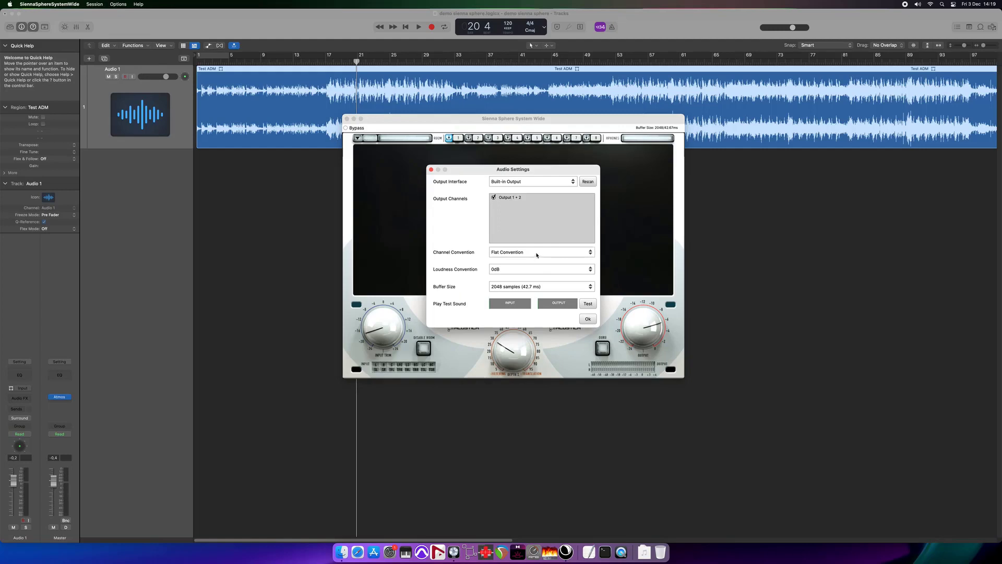
left_click(537, 255)
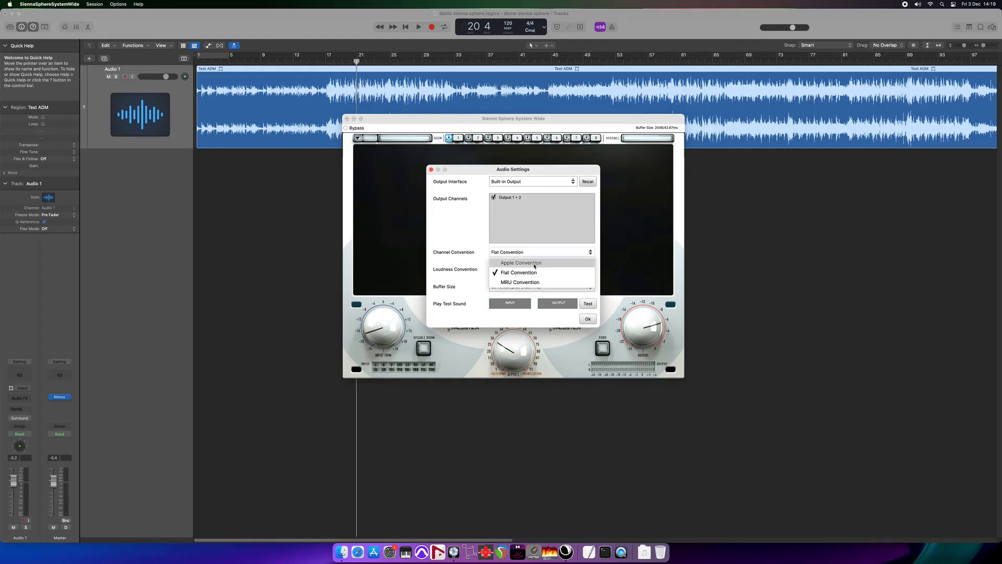
left_click(534, 265)
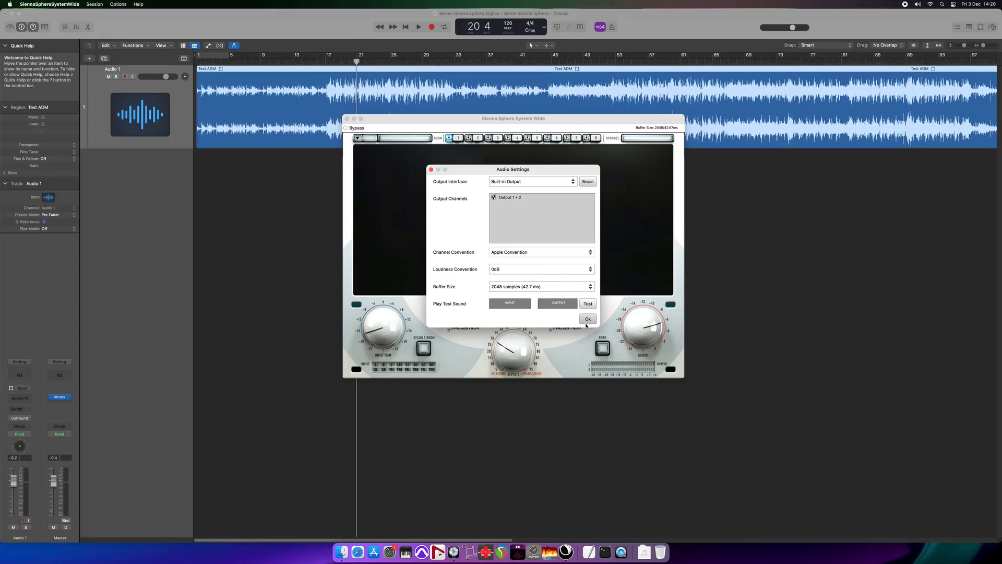
Close the audio settings and load the 7.1.4 preset APP Far to Binaural in Sienna Sphere System Wide
left_click(587, 318)
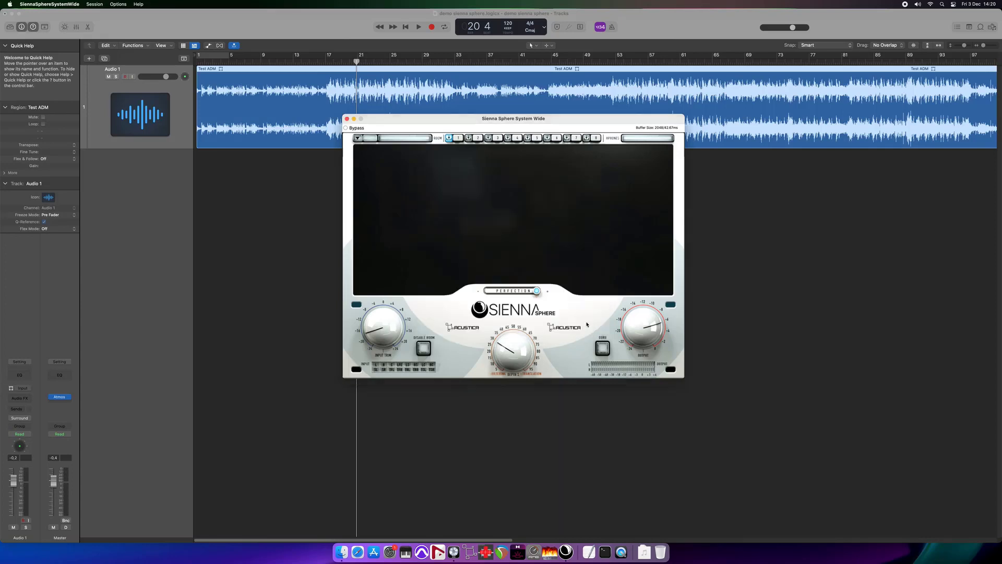
left_click(371, 140)
mouse_move(378, 162)
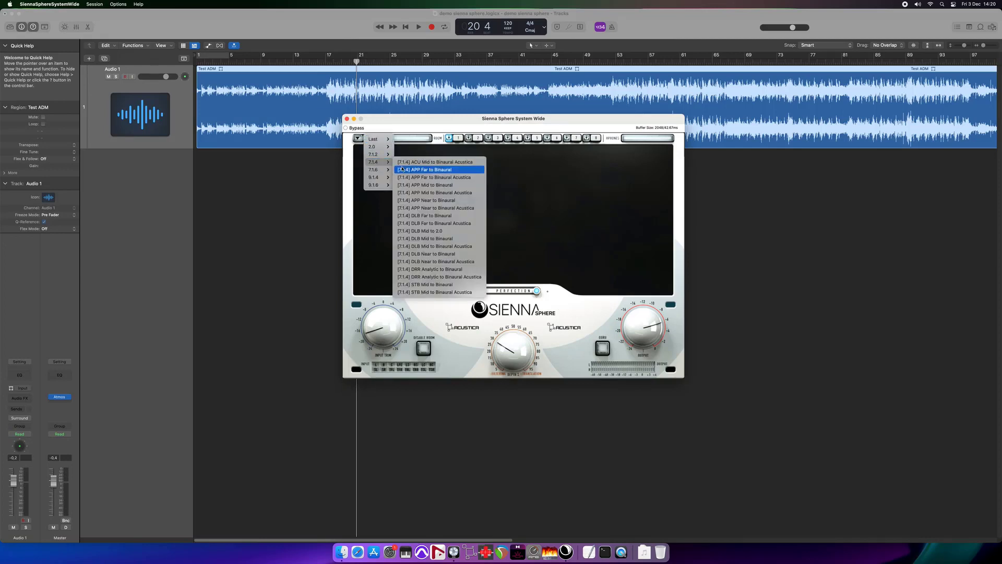
left_click(441, 172)
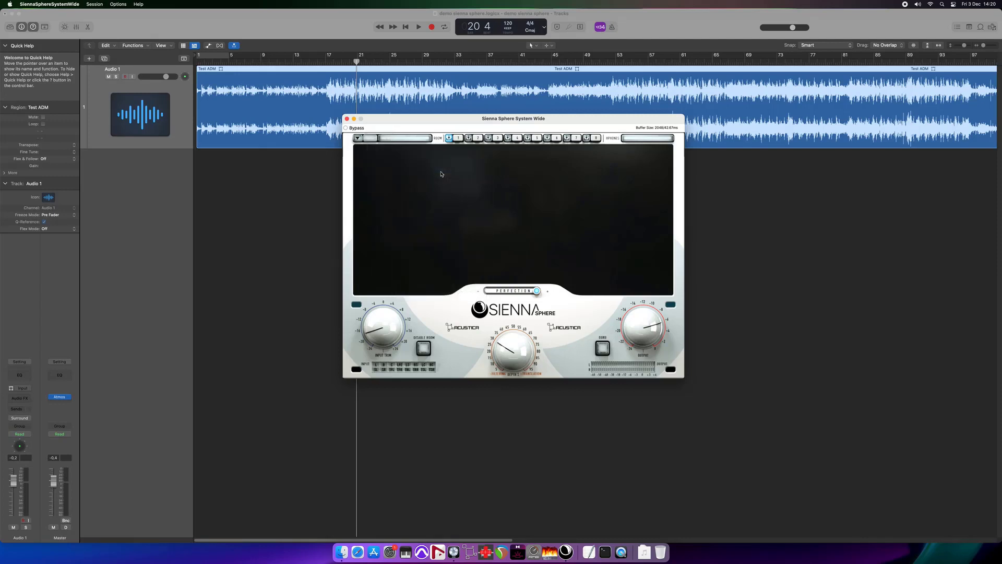
Load the S00 Studio: HOG room model SUN ATMOS (Sub) Surround SYNC
left_click(401, 138)
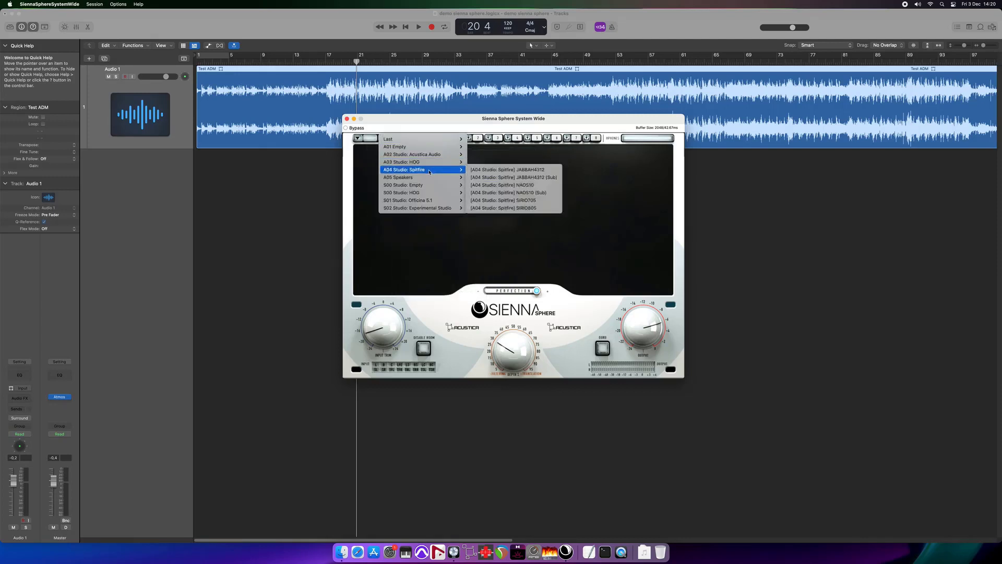
mouse_move(441, 196)
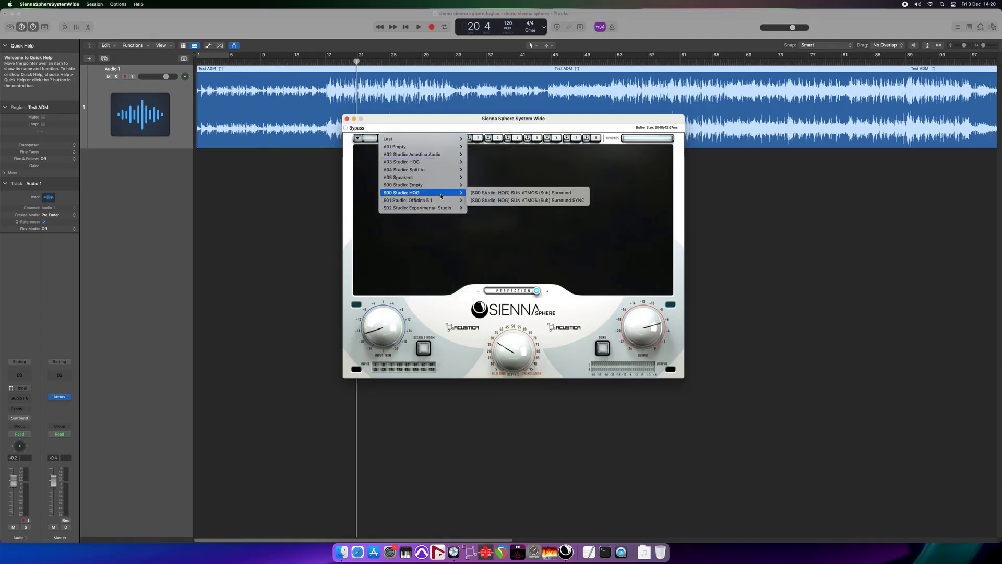
left_click(506, 201)
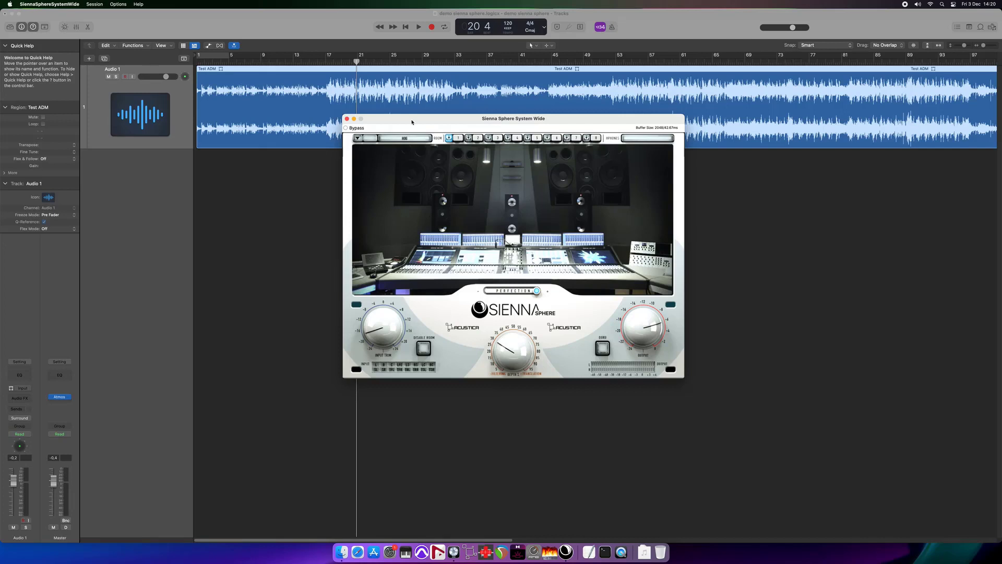
Start playback in Logic Pro and select the Audeze LCD-X headphone model in Sienna Sphere System Wide
left_click(305, 67)
key("space")
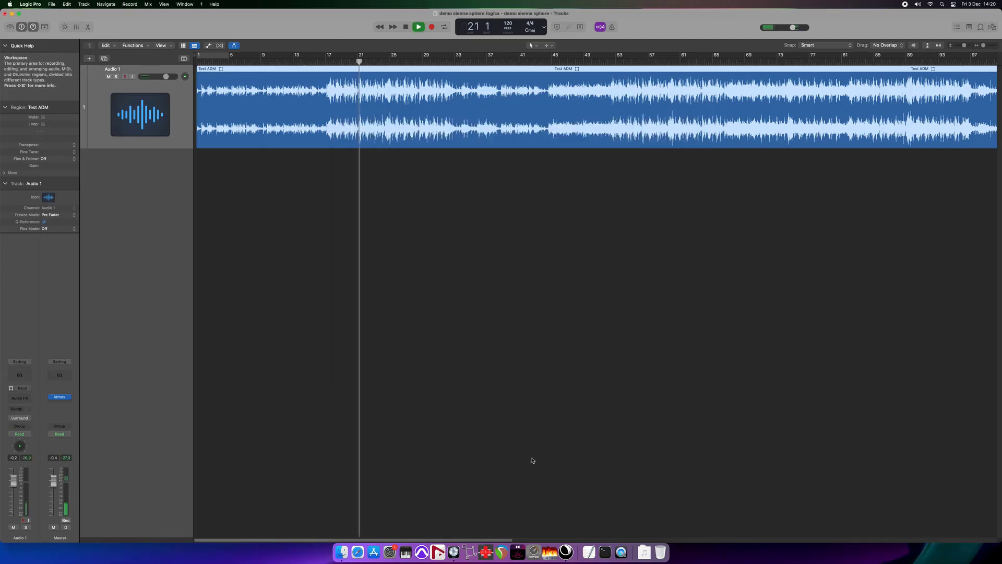
left_click(565, 551)
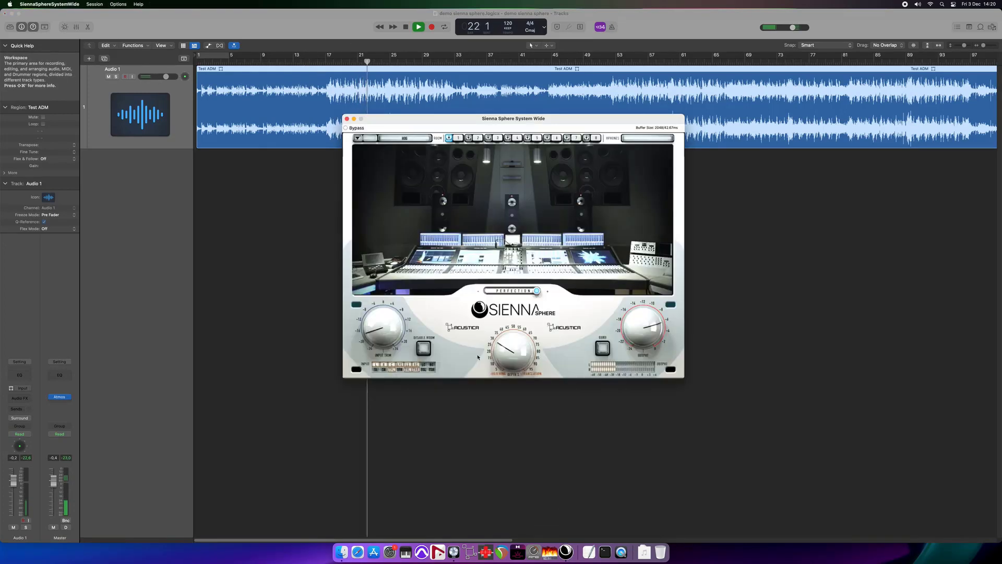
left_click(647, 138)
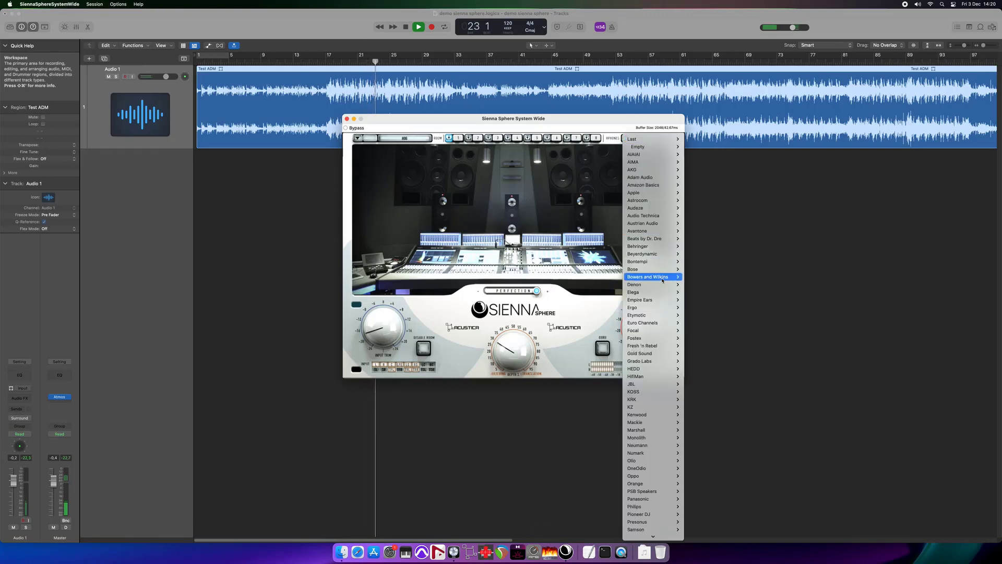
mouse_move(663, 207)
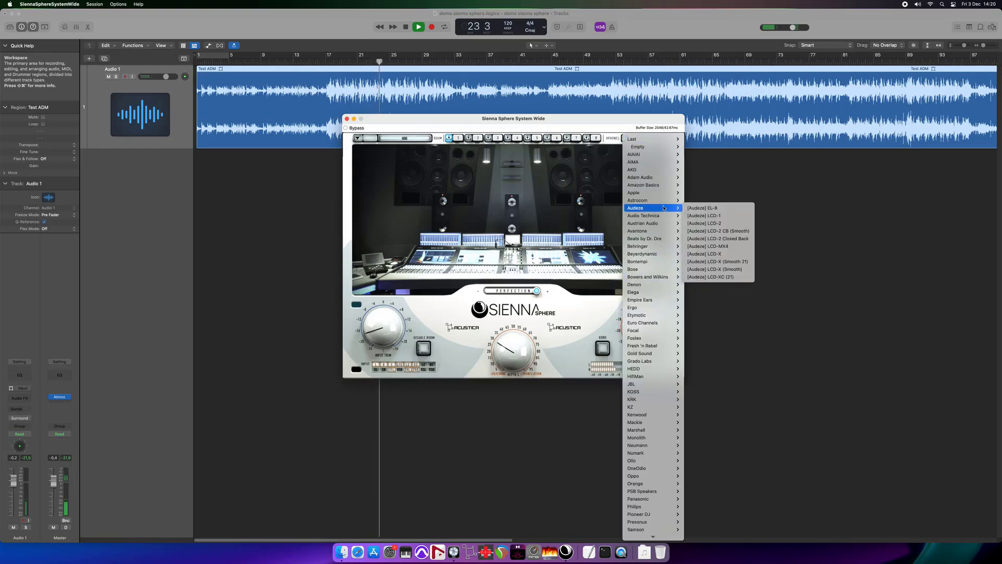
left_click(723, 254)
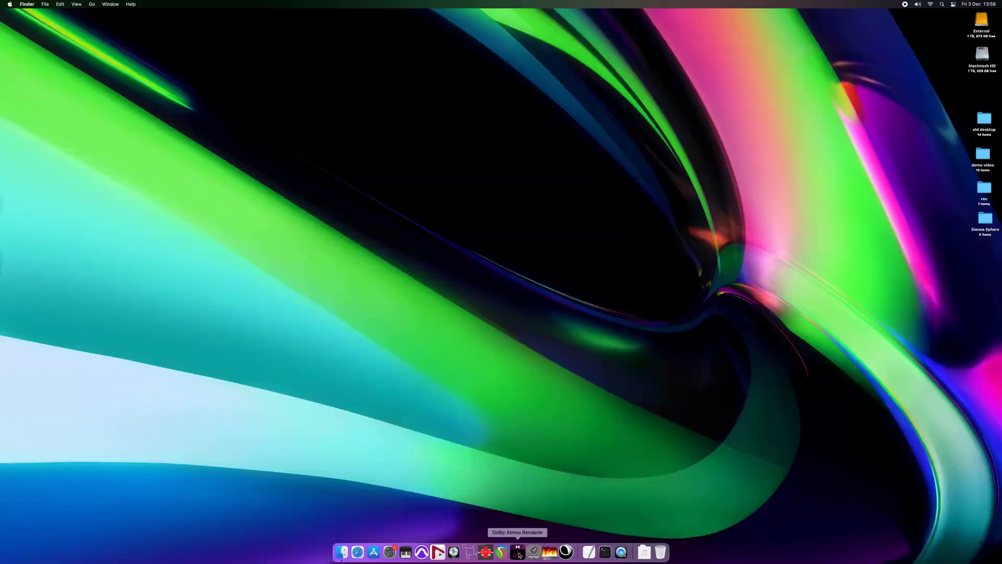
Open Dolby Atmos Renderer and accept its preferences with Sienna System Wide 16ch as the audio output device
left_click(518, 552)
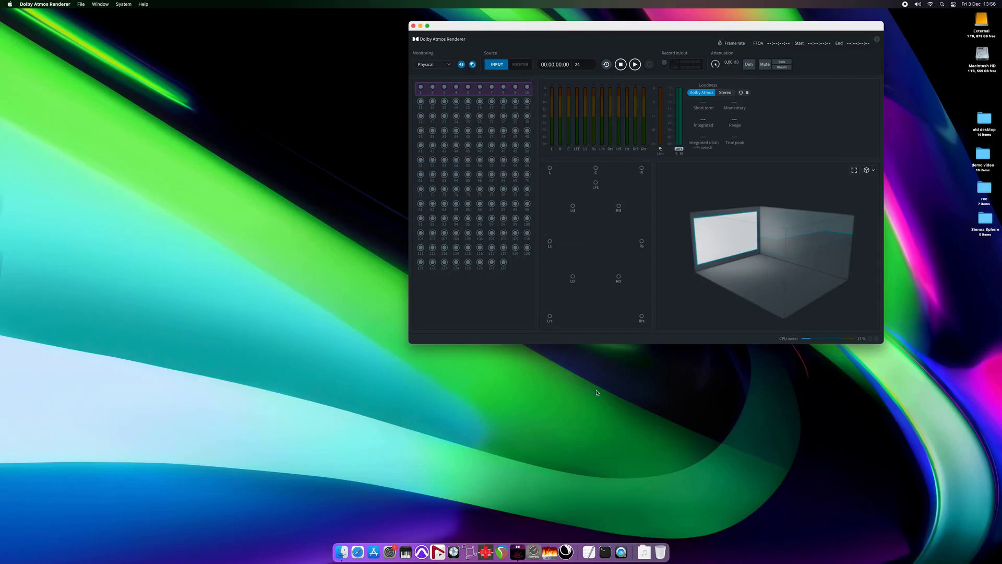
left_click_drag(546, 26, 477, 110)
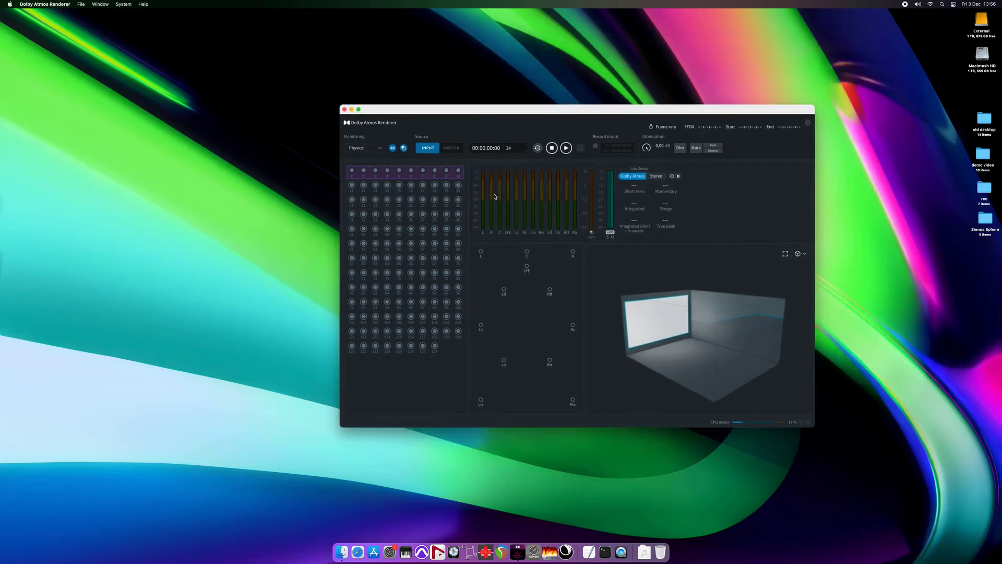
left_click(57, 4)
left_click(56, 27)
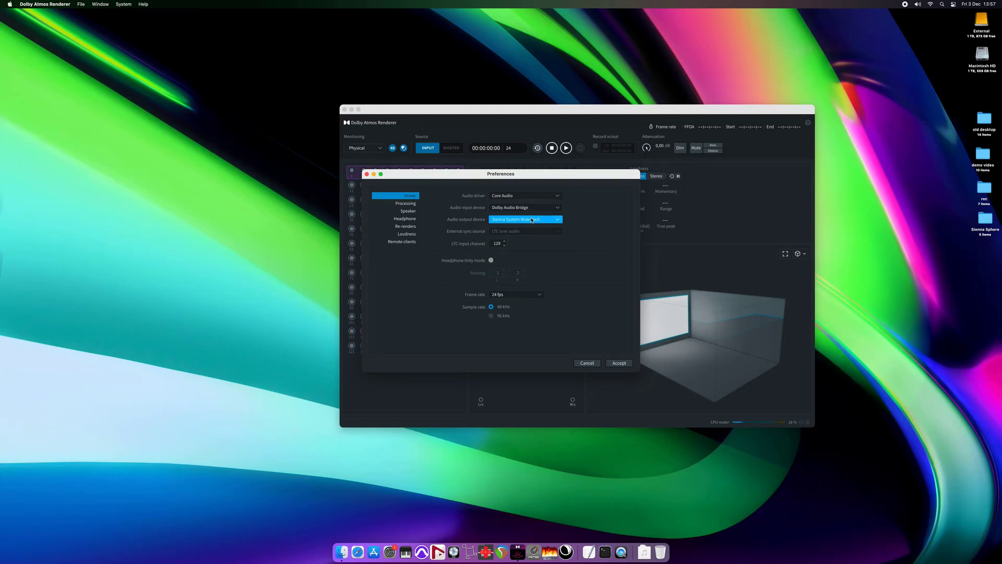
left_click(617, 364)
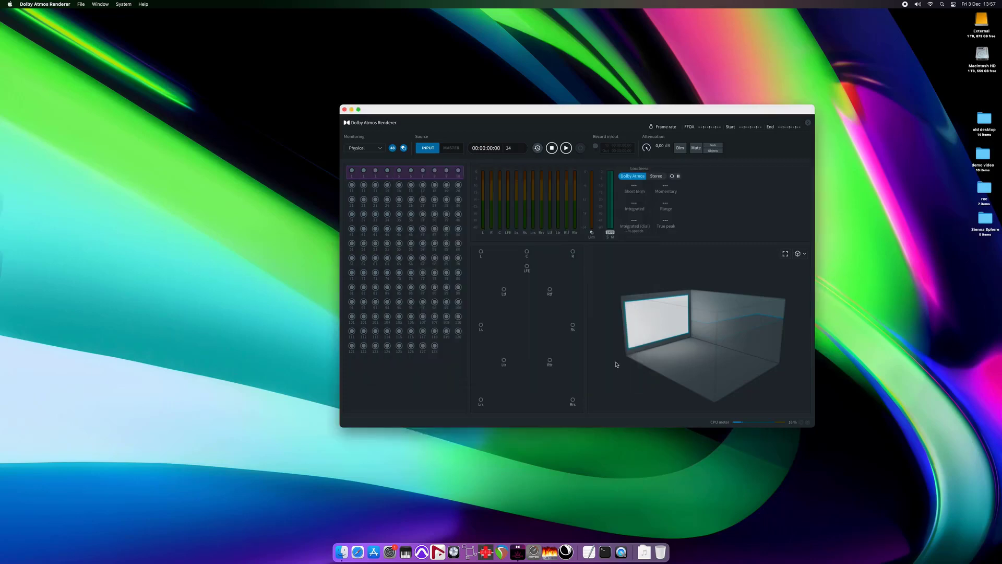
Check the room setup's 7.1.4 speaker layout, monitoring layouts and output channel routing, and accept the setup
left_click(94, 5)
left_click(114, 47)
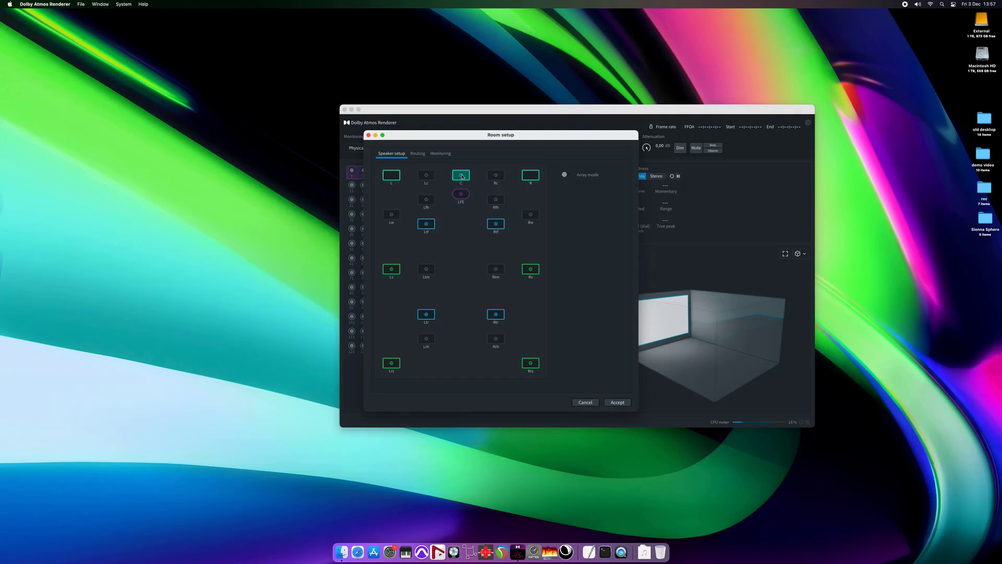
left_click(439, 154)
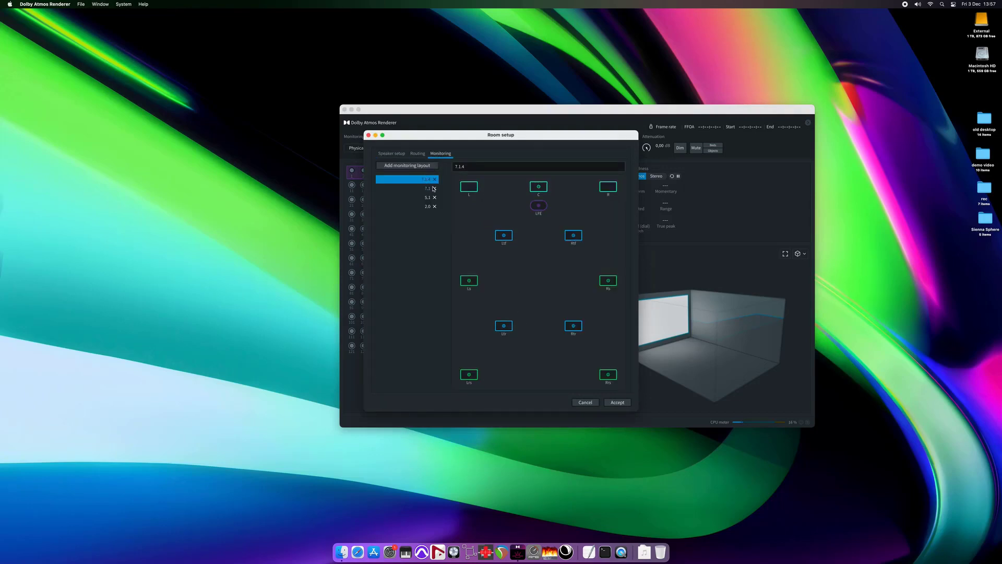
left_click(391, 155)
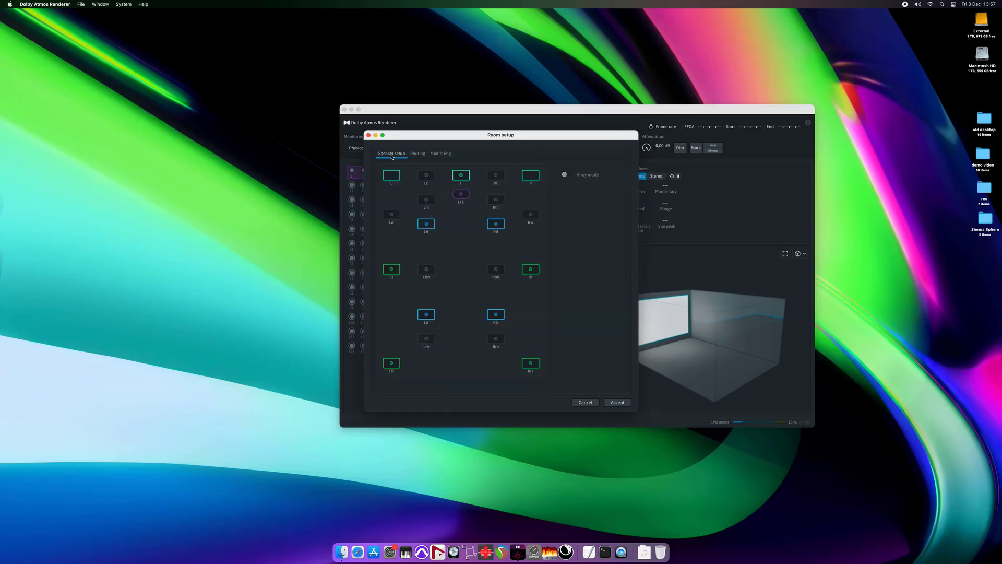
left_click(418, 155)
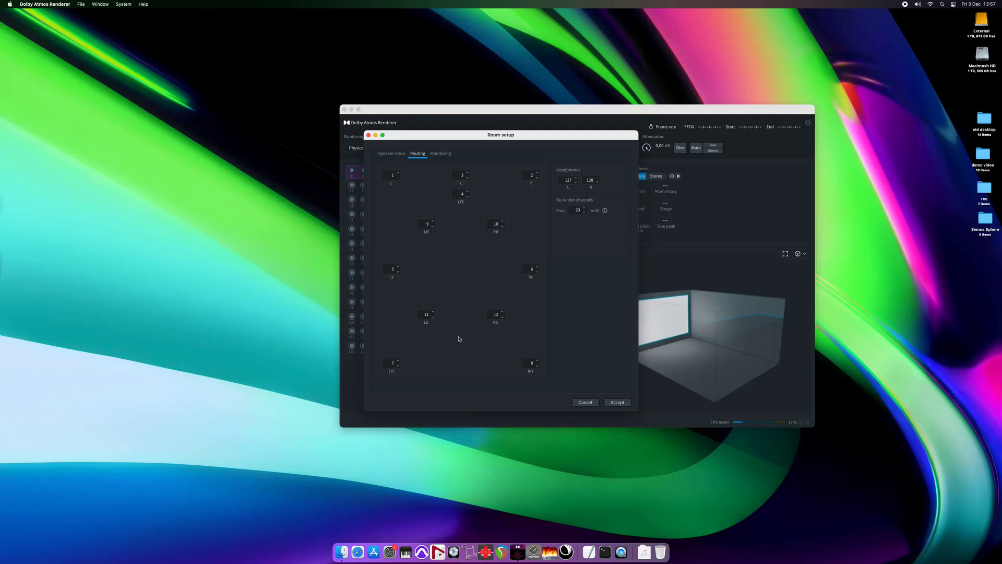
left_click(618, 403)
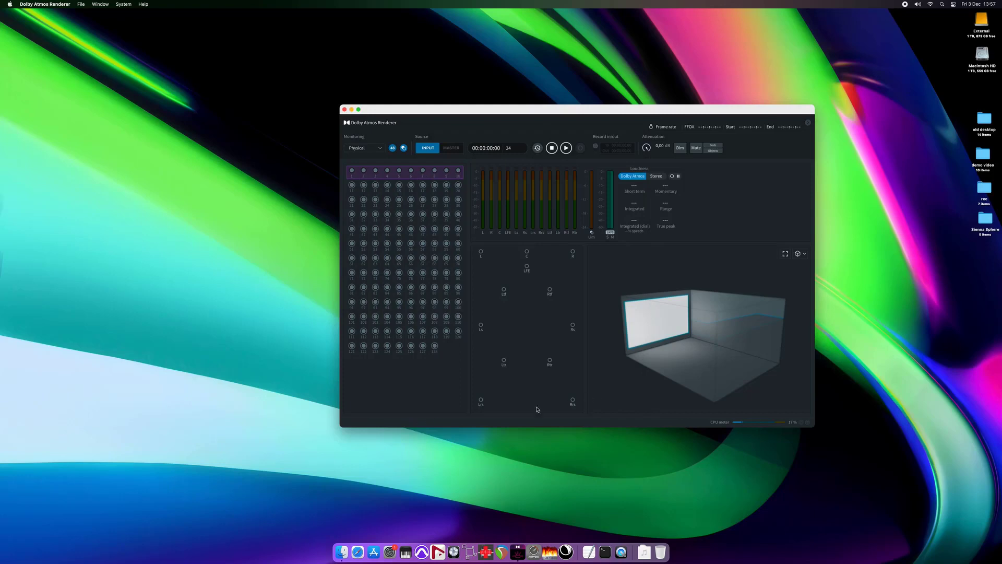
Switch to Pro Tools, unsolo track 012, and test-play the session through the Dolby Atmos Renderer before stopping playback
left_click(422, 552)
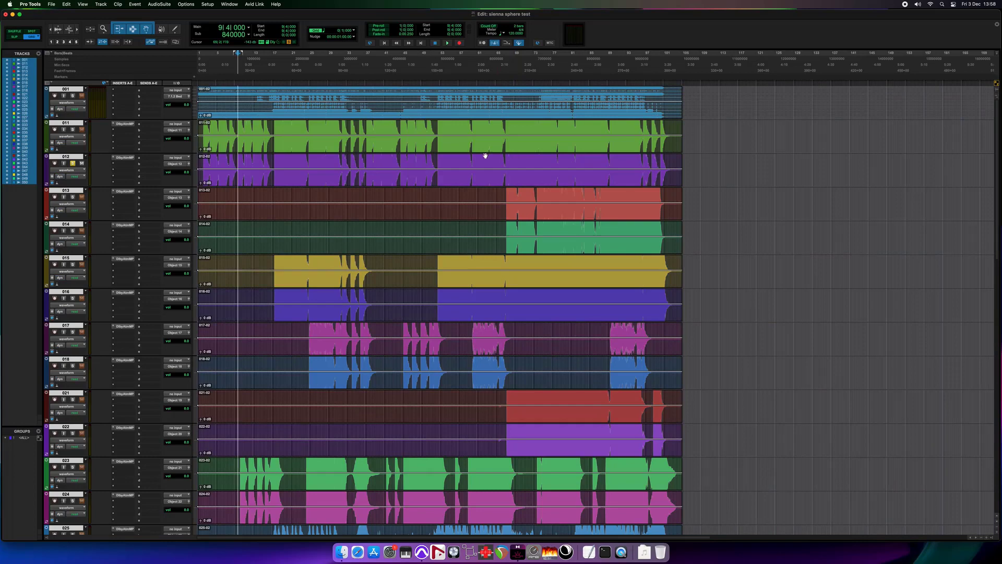
left_click(73, 164)
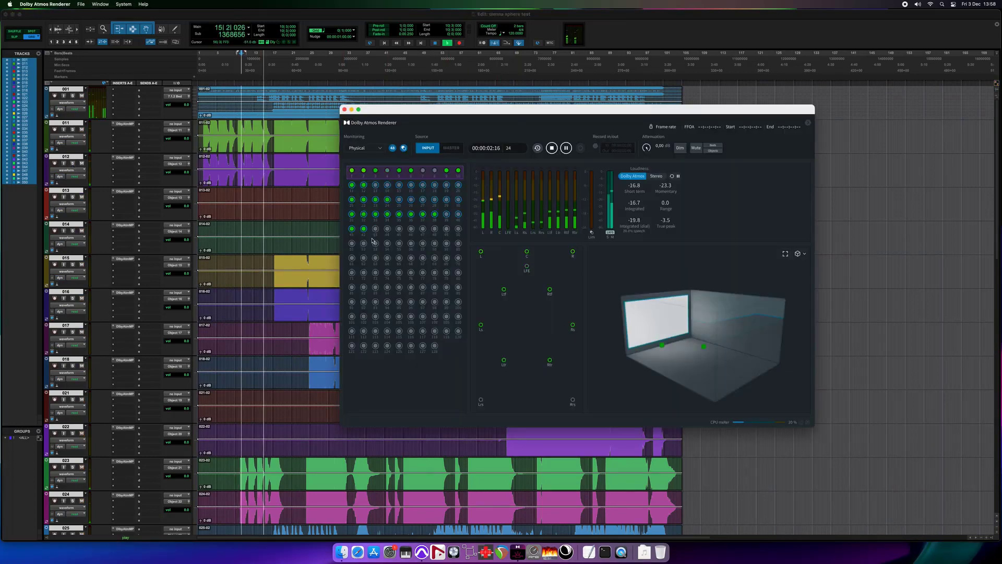
left_click(263, 57)
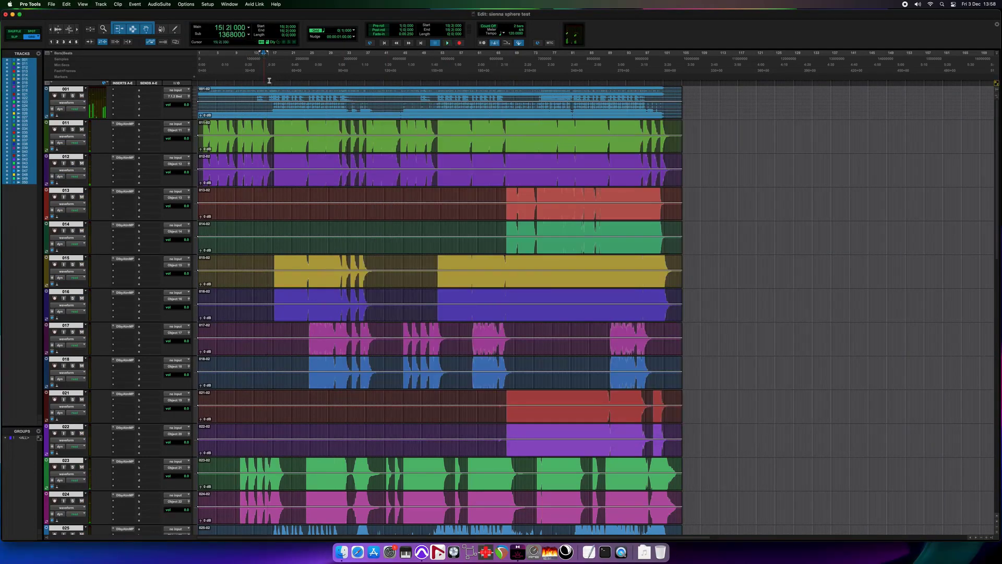
key("space")
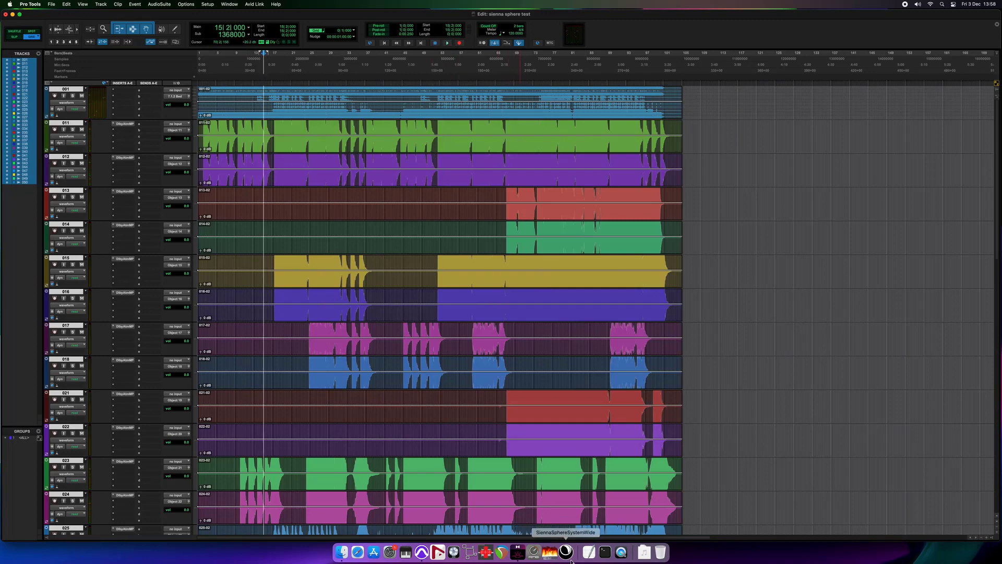
Switch to Sienna Sphere System Wide and set the audio settings' channel convention to MRU Convention
left_click(566, 544)
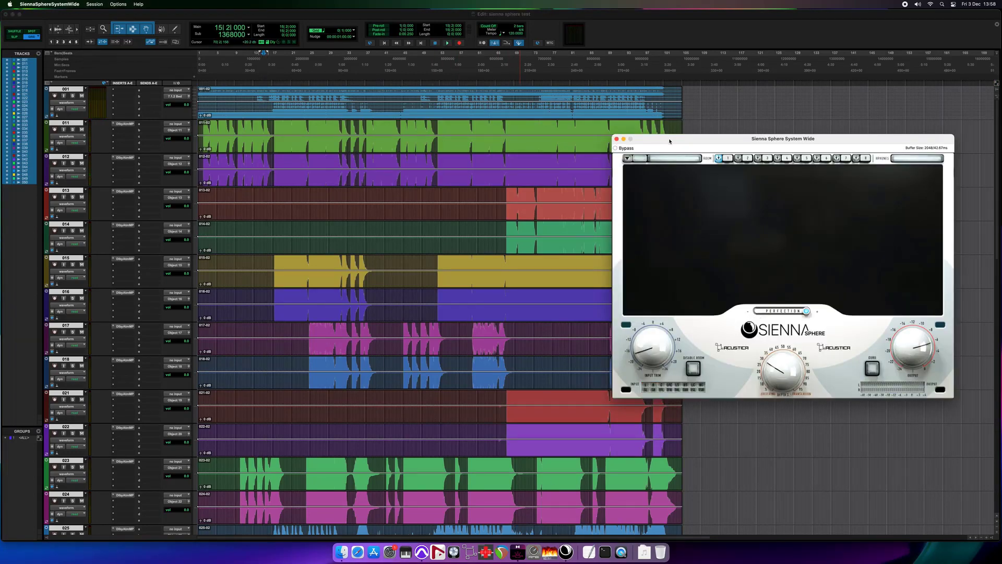
left_click_drag(670, 140, 438, 152)
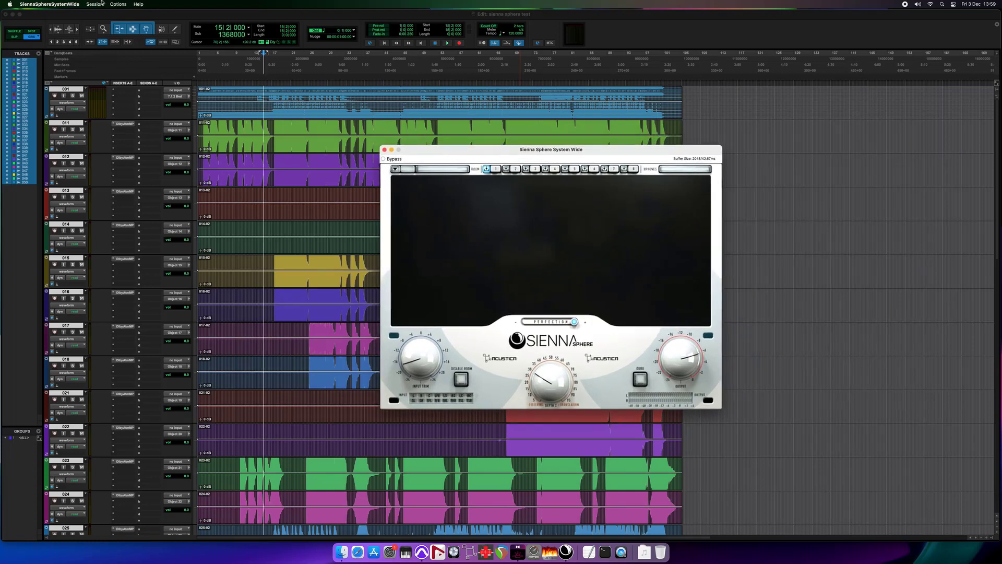
left_click(118, 4)
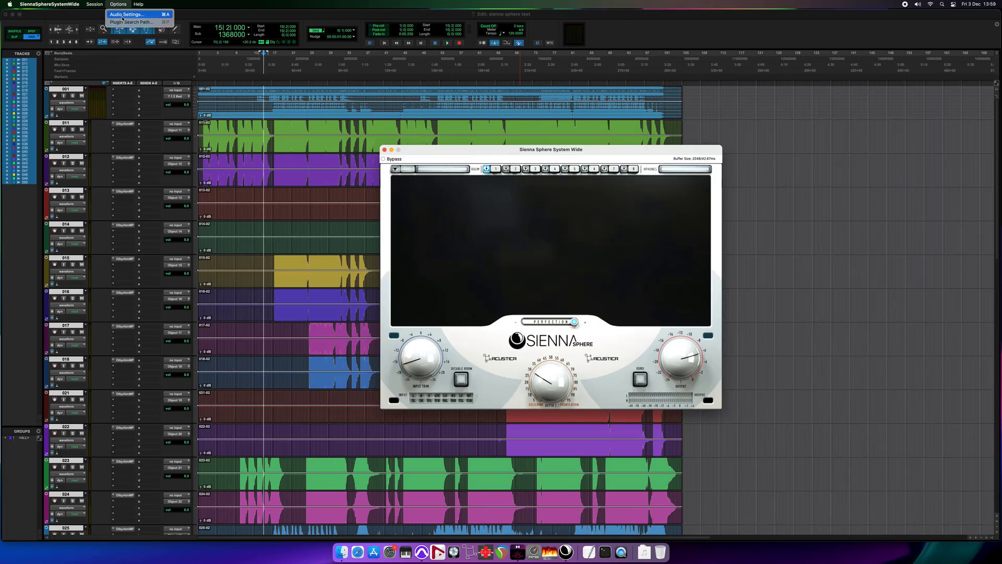
left_click(122, 15)
left_click(538, 283)
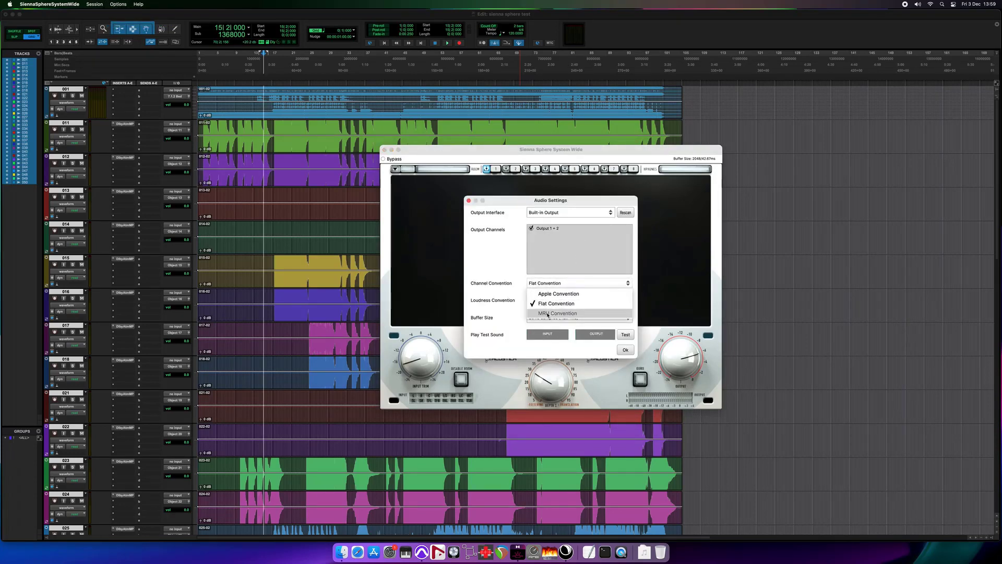
left_click(548, 313)
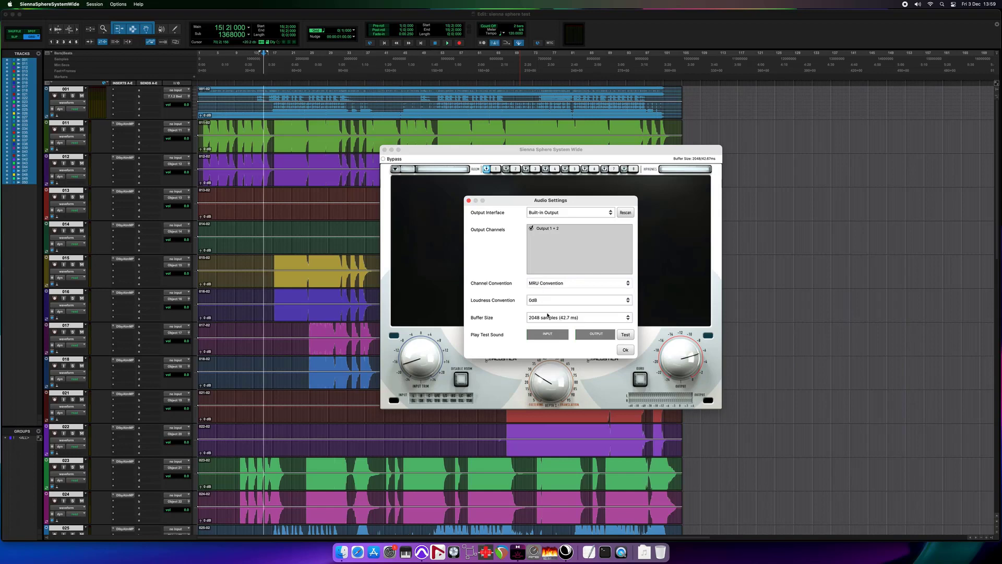
left_click(624, 350)
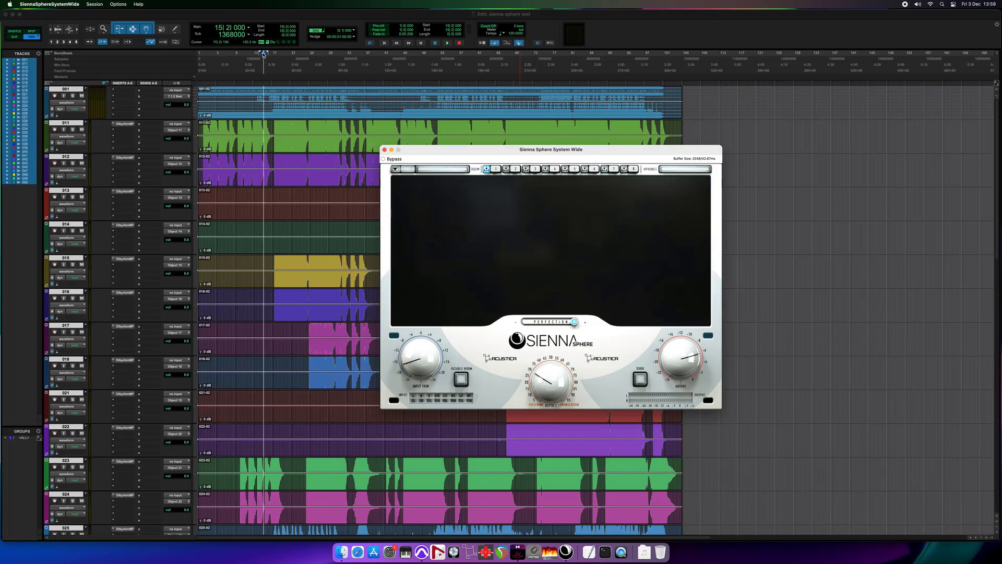
Load the 7.1.4 preset ACU Acustica 3D ATM
left_click(394, 169)
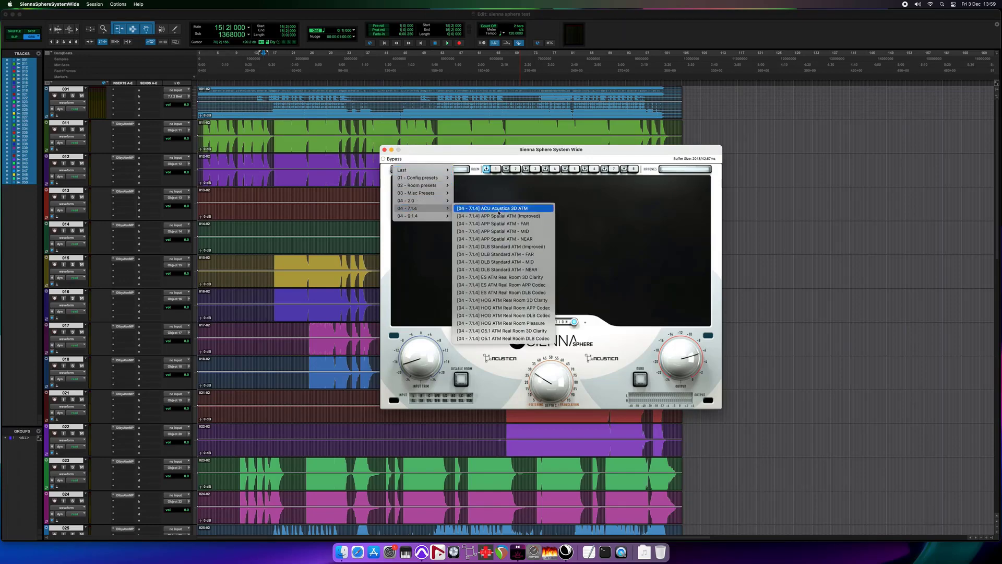
left_click(457, 208)
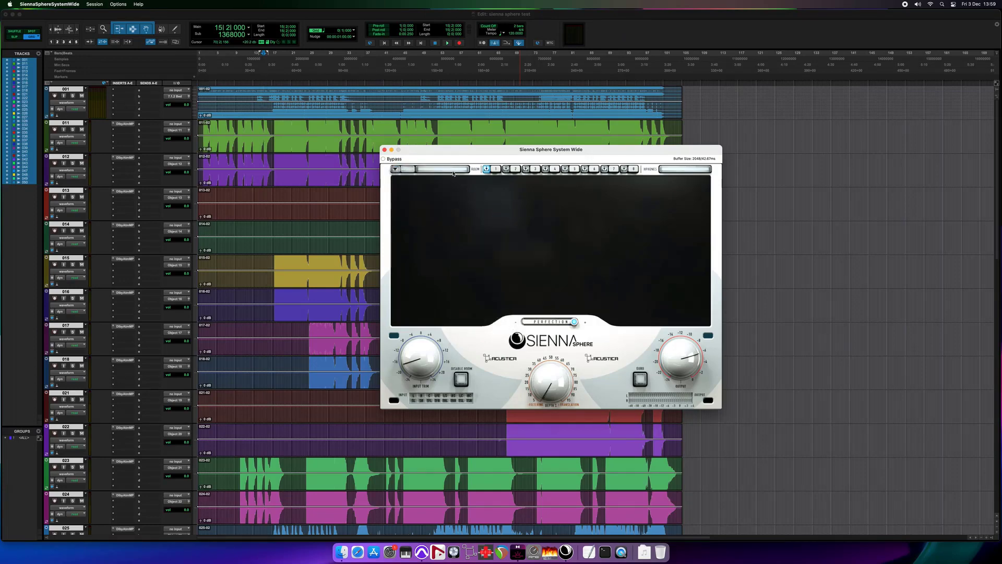
Switch to Pro Tools, start playback of the session, and return to Sienna Sphere System Wide
left_click(291, 148)
key("space")
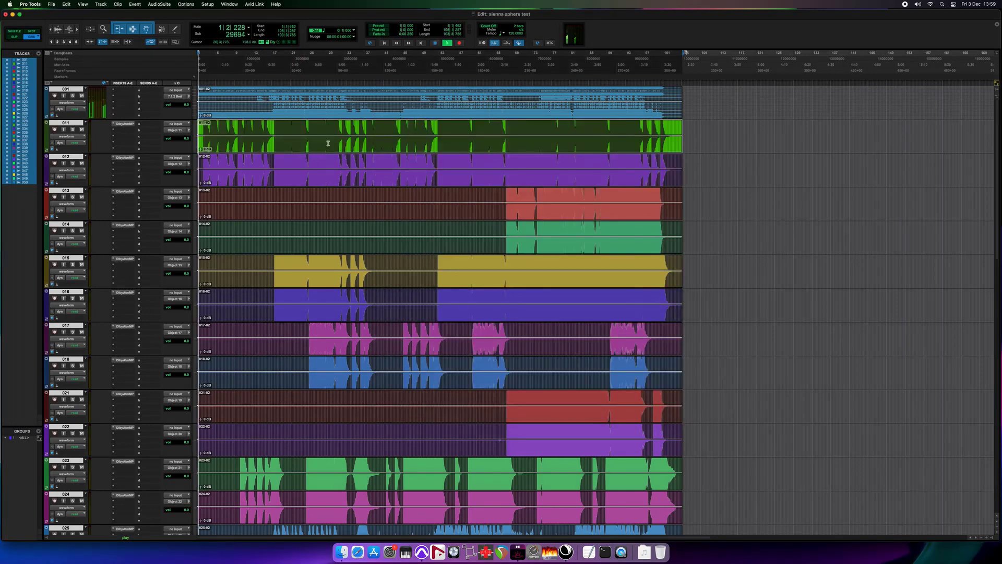
left_click(565, 551)
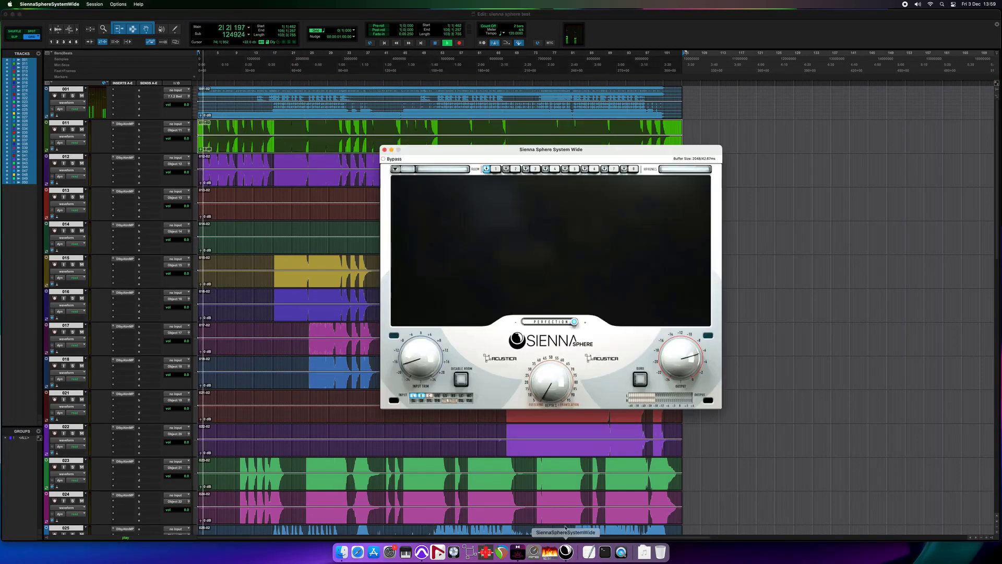
Load the room emulation [S00 Studio: HOG] SUN ATMOS (Sub) Surround SYNC
left_click(442, 168)
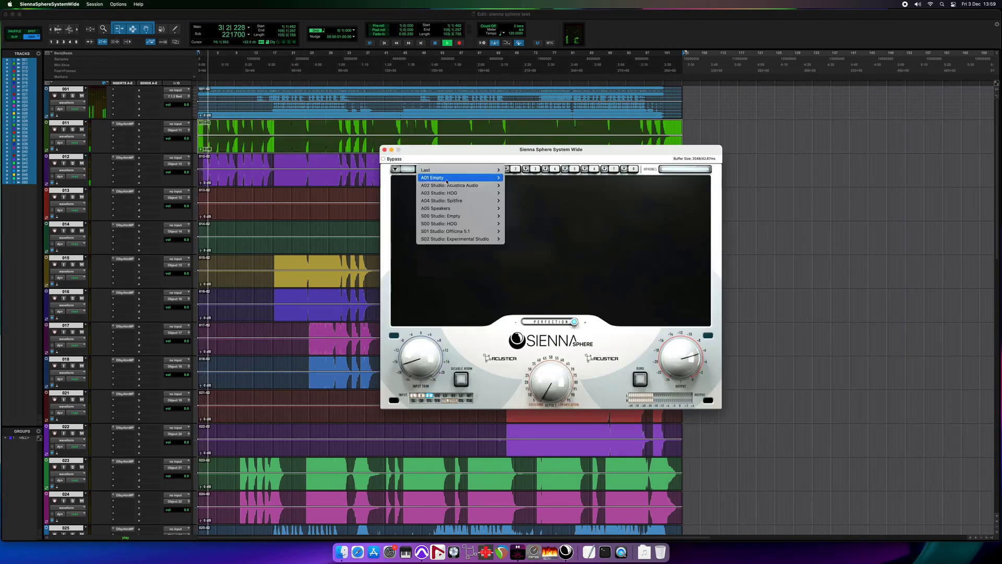
mouse_move(459, 231)
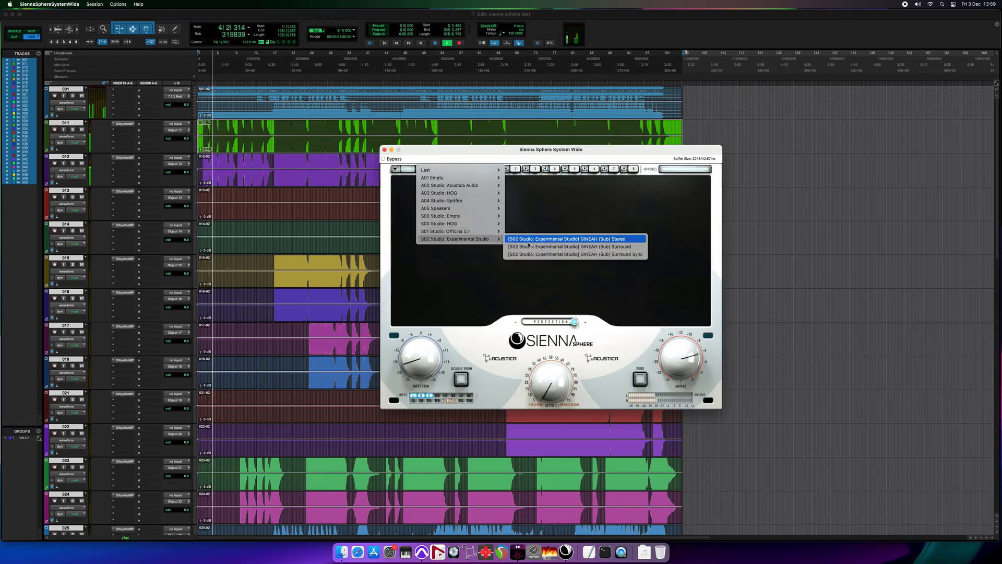
mouse_move(487, 239)
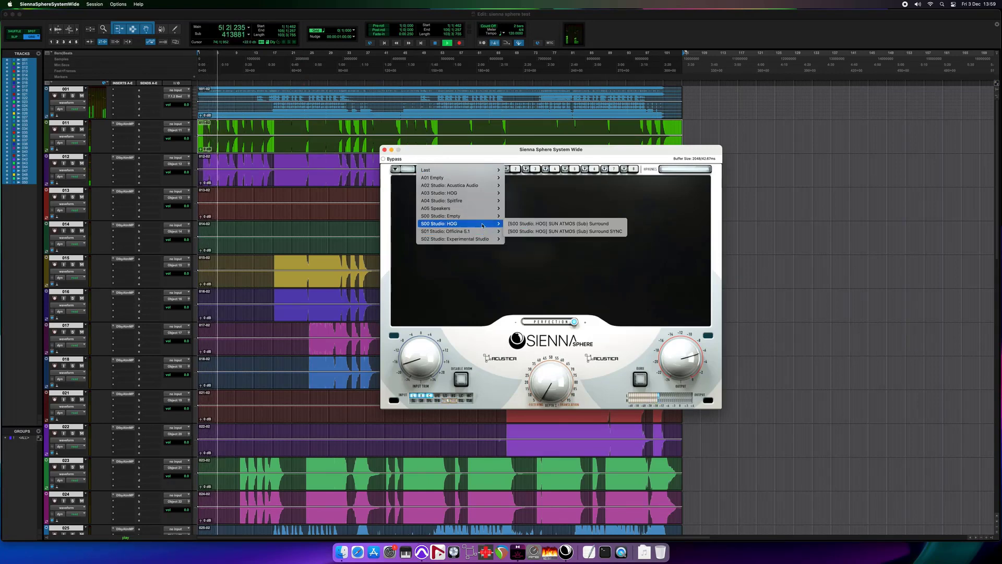
left_click(533, 230)
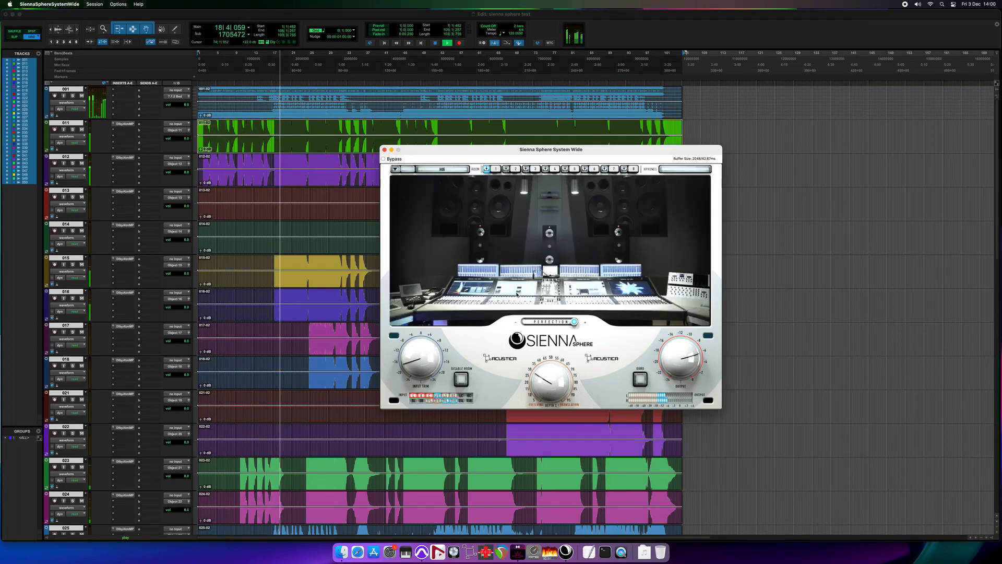
Set the headphone model to the Beyerdynamic DT 770 Pro
left_click(685, 168)
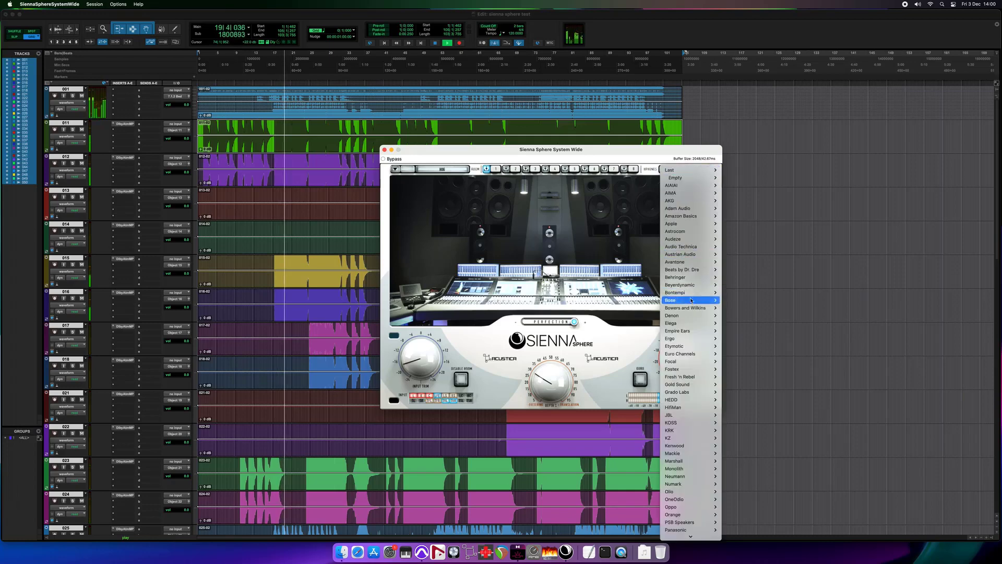
mouse_move(703, 289)
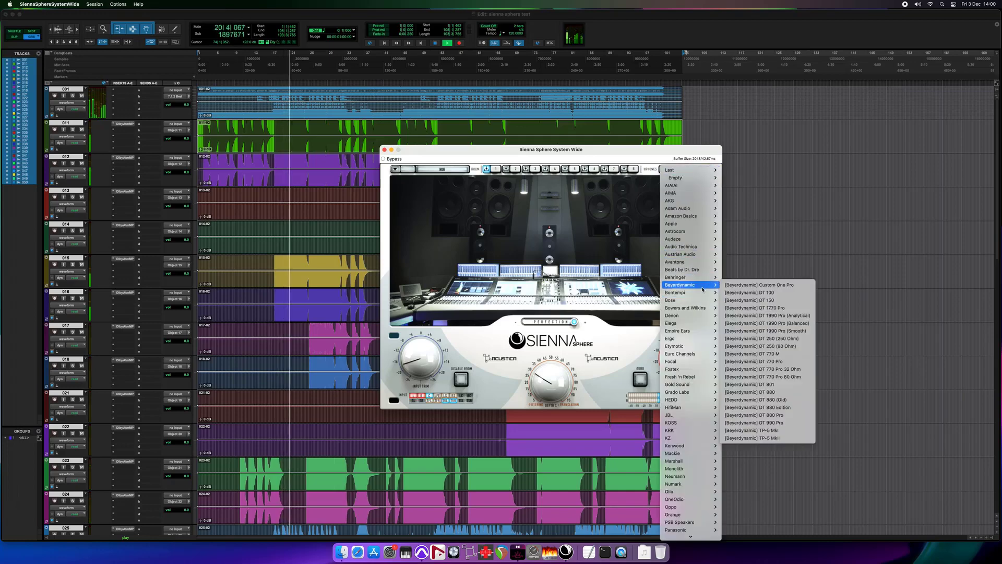
left_click(765, 359)
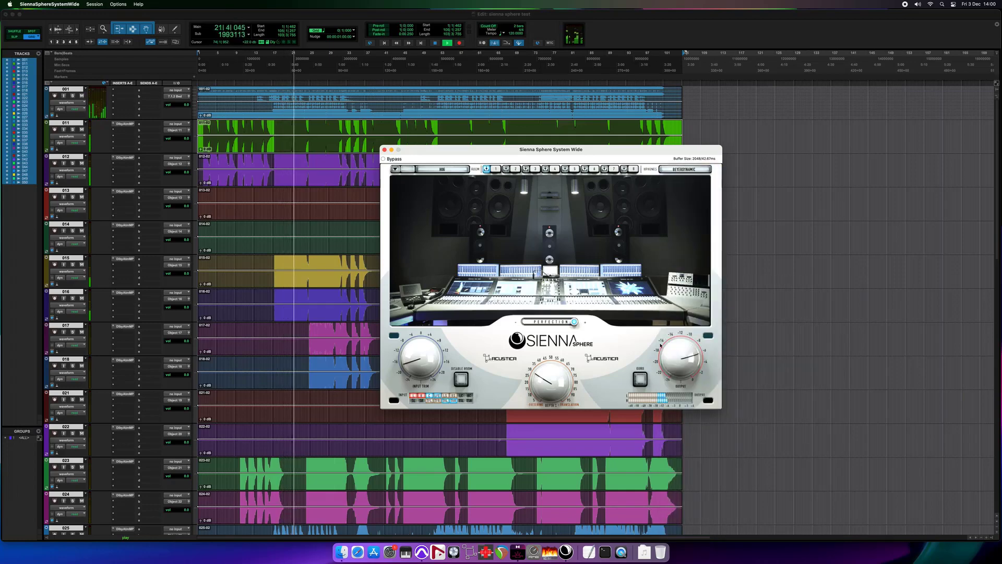